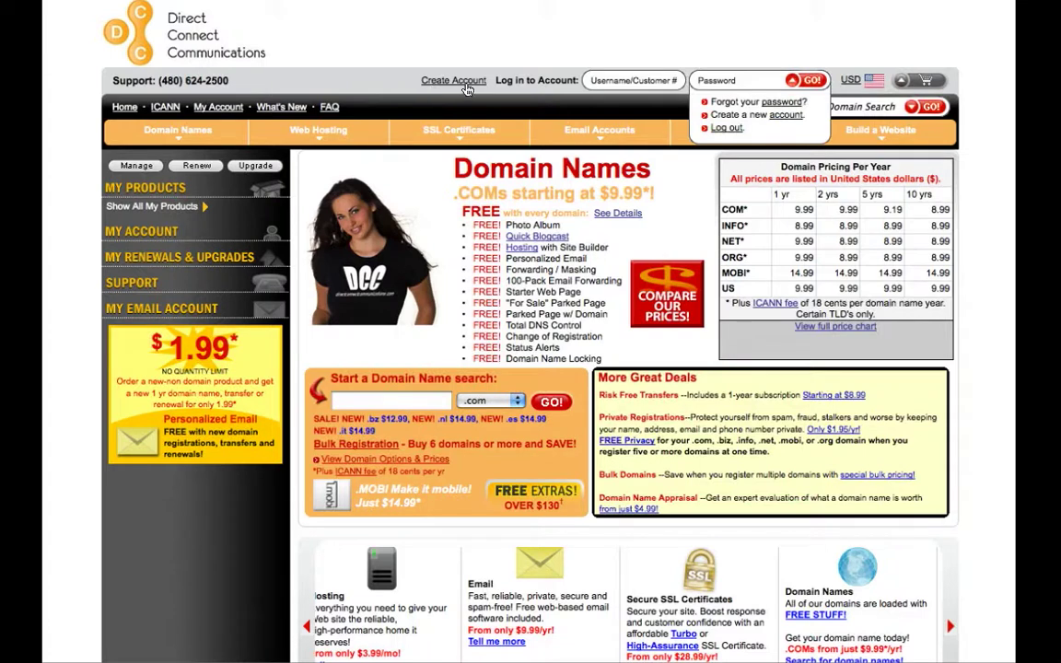
- Start a new customer account and enter the contact's first name, last name and login name
{"action": "left_click", "coordinate": [451, 83]}
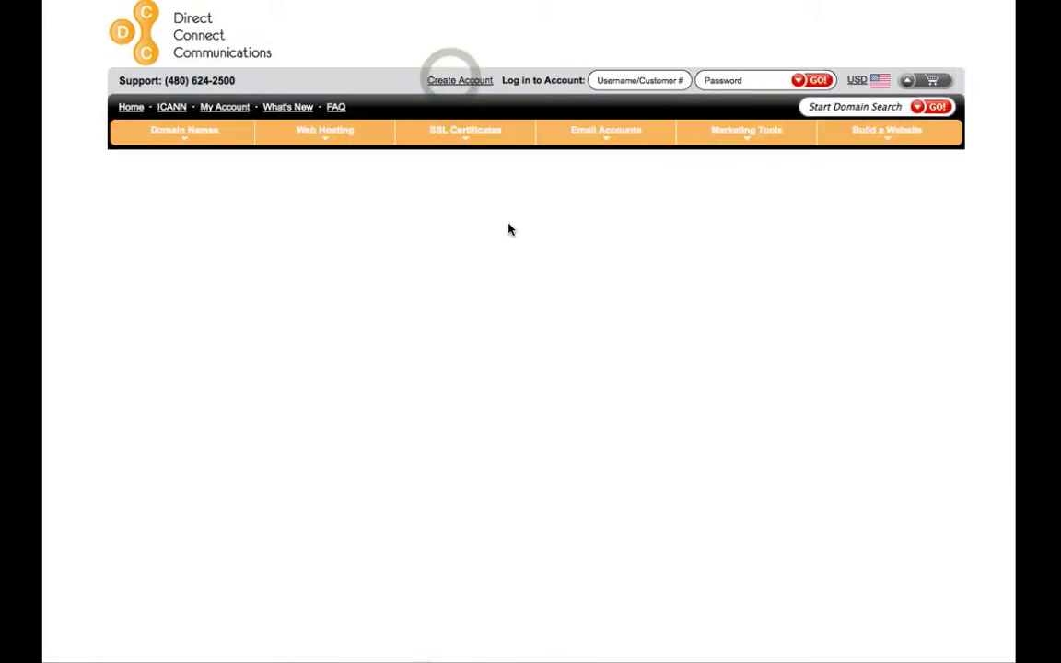
{"action": "left_click", "coordinate": [551, 257]}
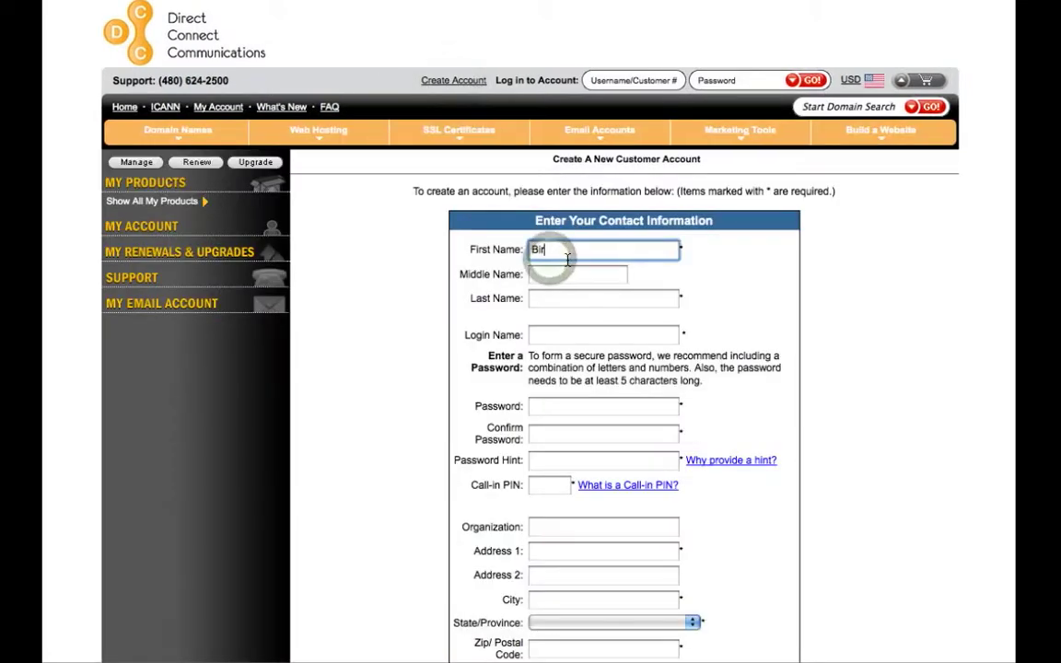
{"action": "key", "text": "Tab"}
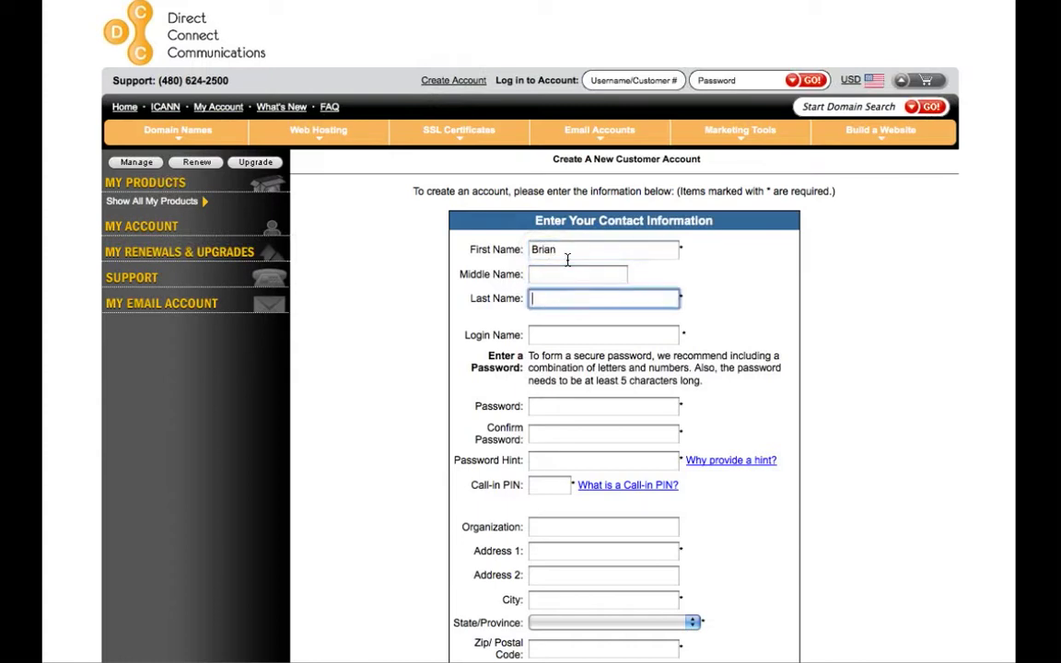
{"action": "key", "text": "Tab"}
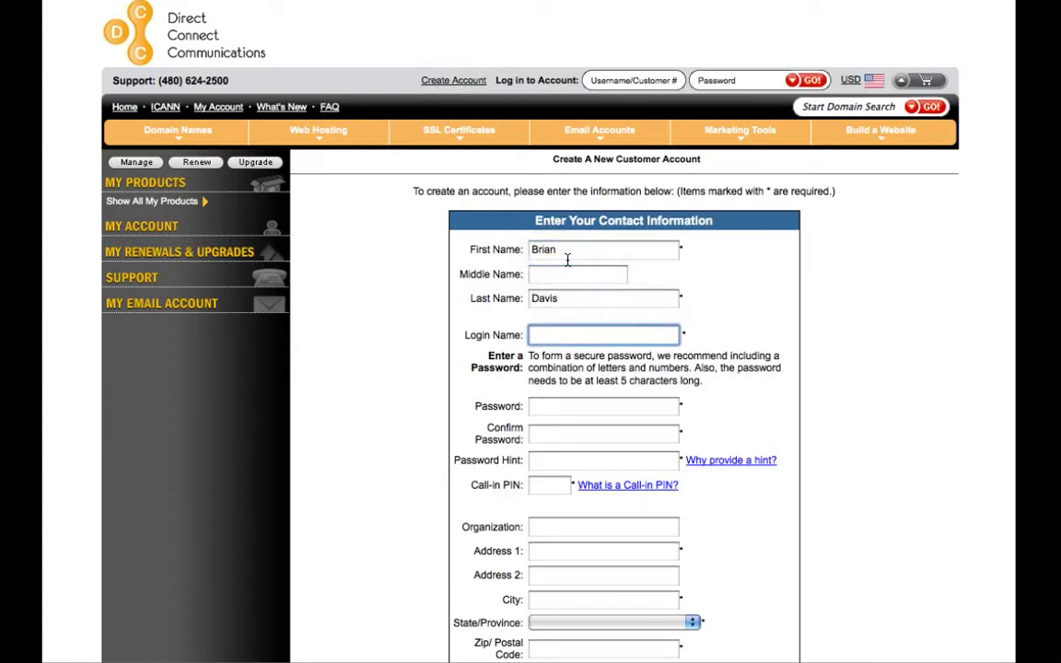
{"action": "key", "text": "Tab"}
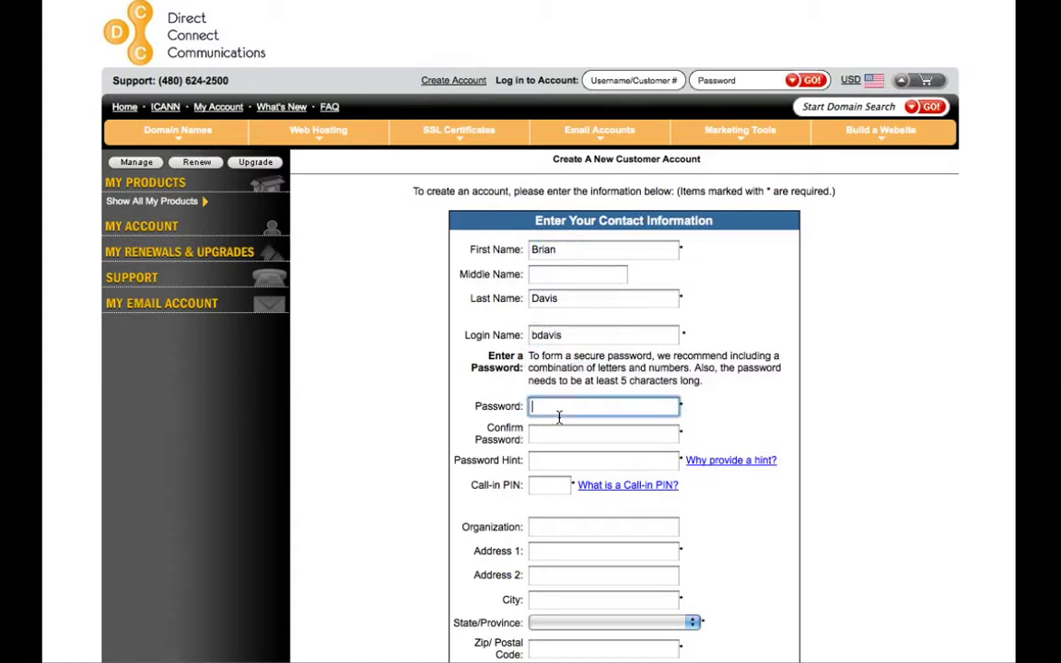
- Enter and confirm the account password, then add a password hint and a call-in PIN
{"action": "scroll", "coordinate": [622, 366], "scroll_direction": "down", "scroll_amount": 2}
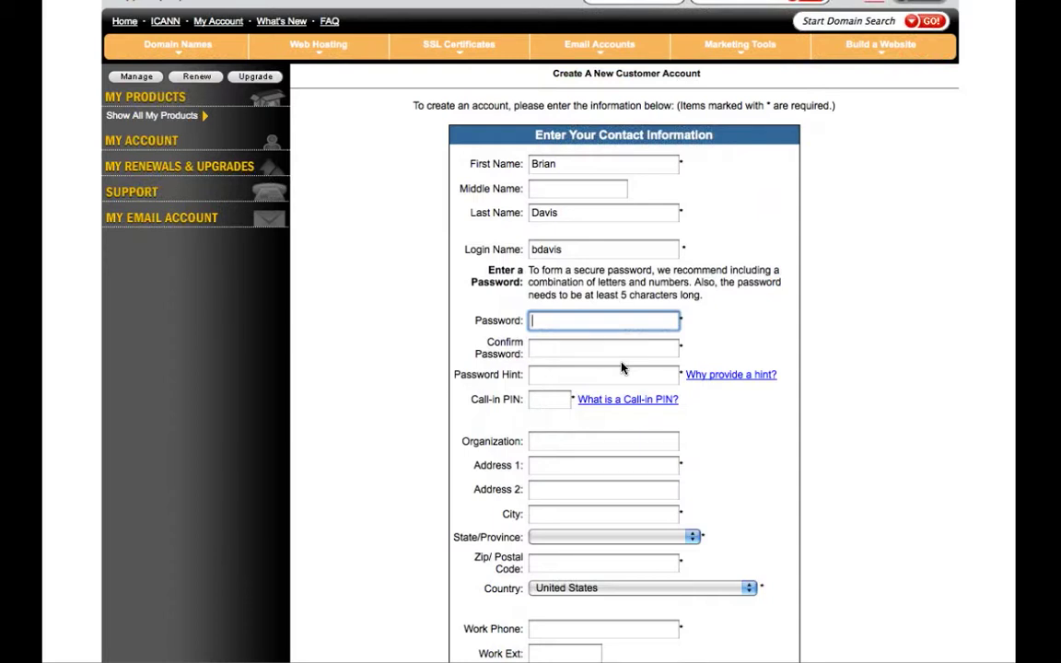
{"action": "type", "text": "••••••"}
{"action": "key", "text": "Tab"}
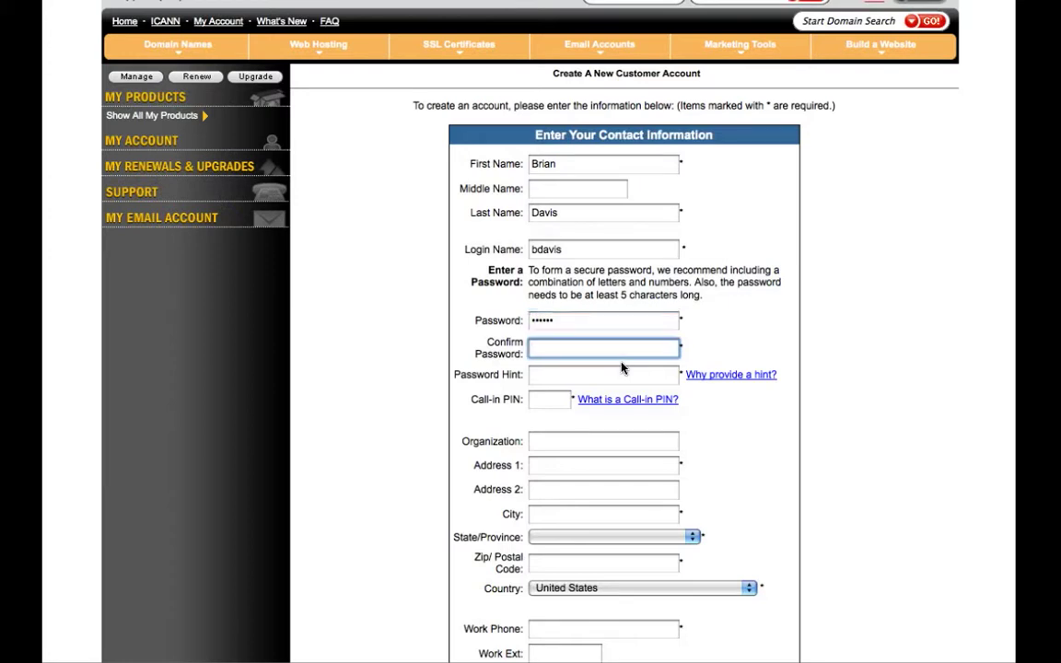
{"action": "type", "text": "•"}
{"action": "left_click", "coordinate": [566, 377]}
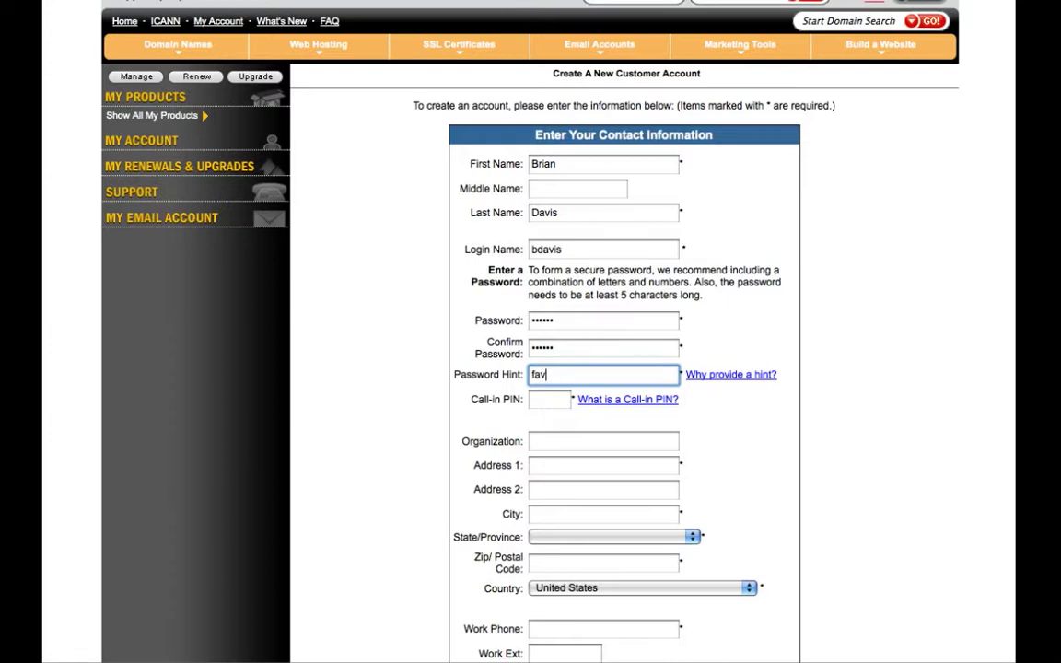
{"action": "type", "text": "fav # and letters"}
{"action": "left_click", "coordinate": [535, 401]}
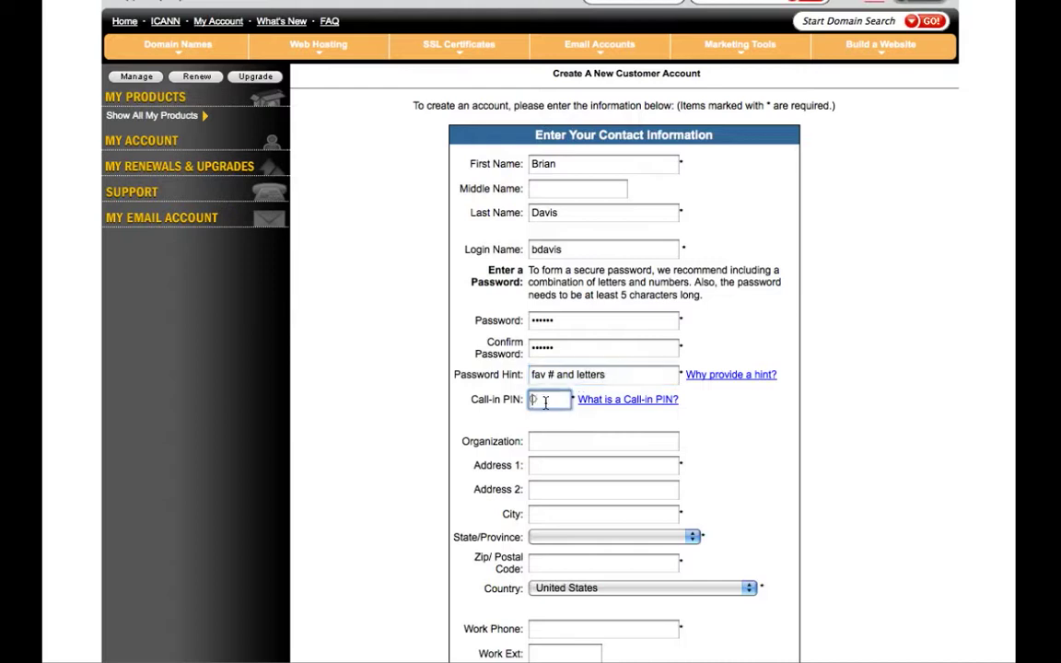
- Enter organization 'Direct Connect Communications' and the street address, city, state and ZIP code
{"action": "scroll", "coordinate": [592, 498], "scroll_direction": "down", "scroll_amount": 3}
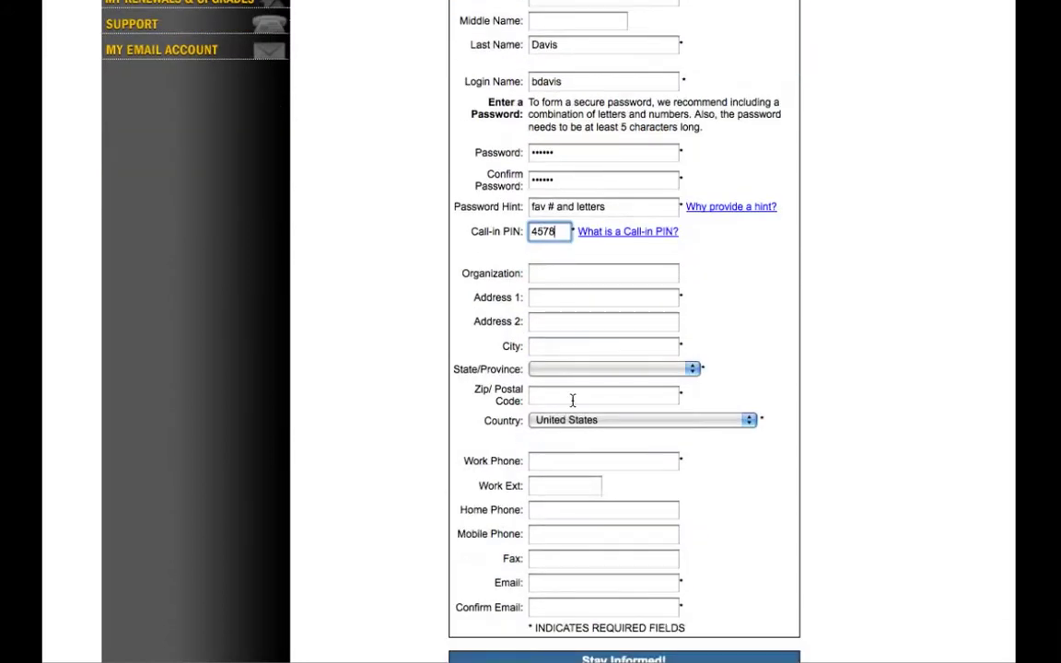
{"action": "left_click", "coordinate": [581, 274]}
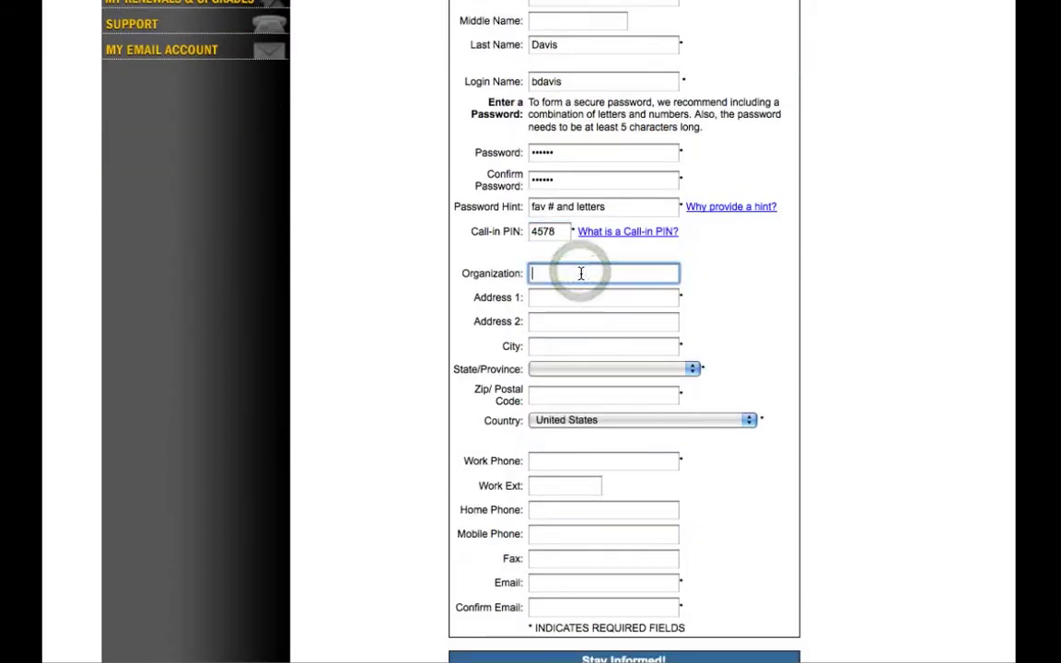
{"action": "type", "text": "Direct Co"}
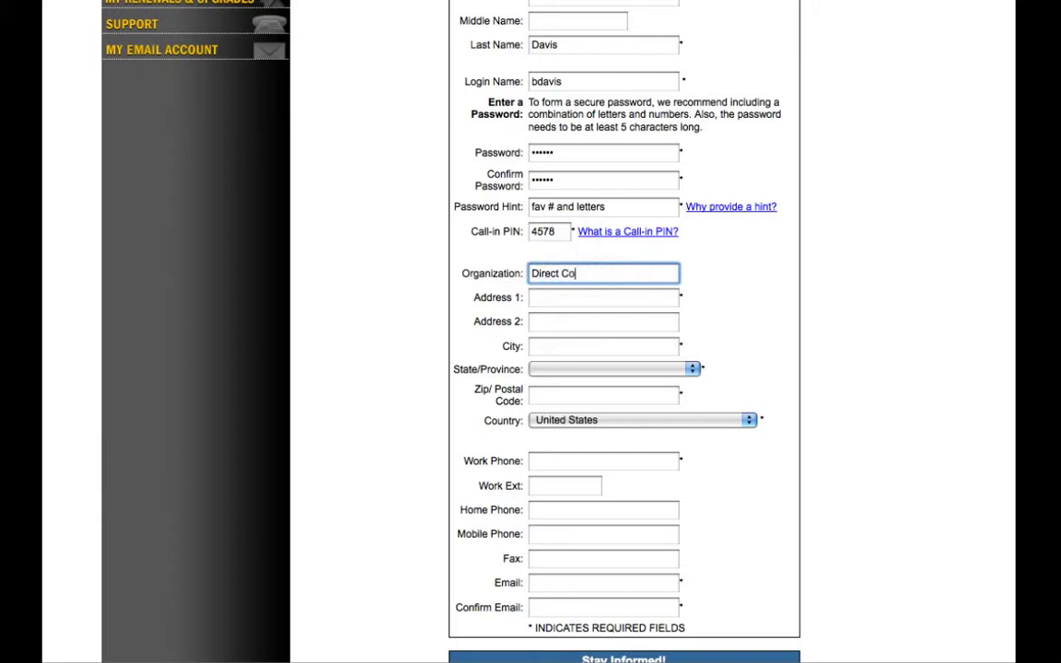
{"action": "type", "text": "nnect Communications"}
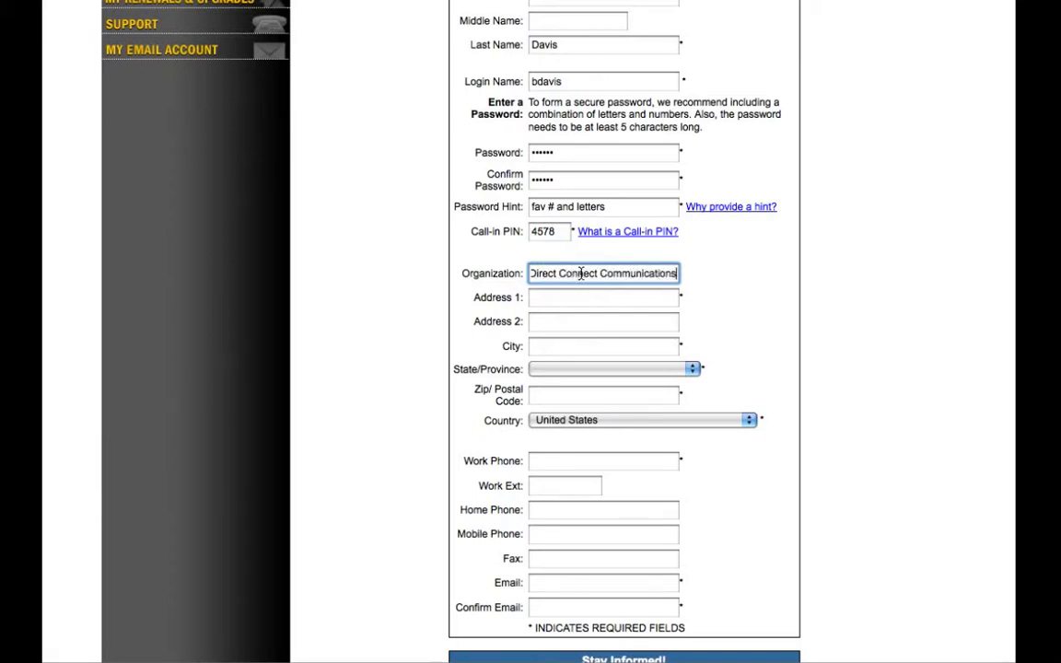
{"action": "key", "text": "Tab"}
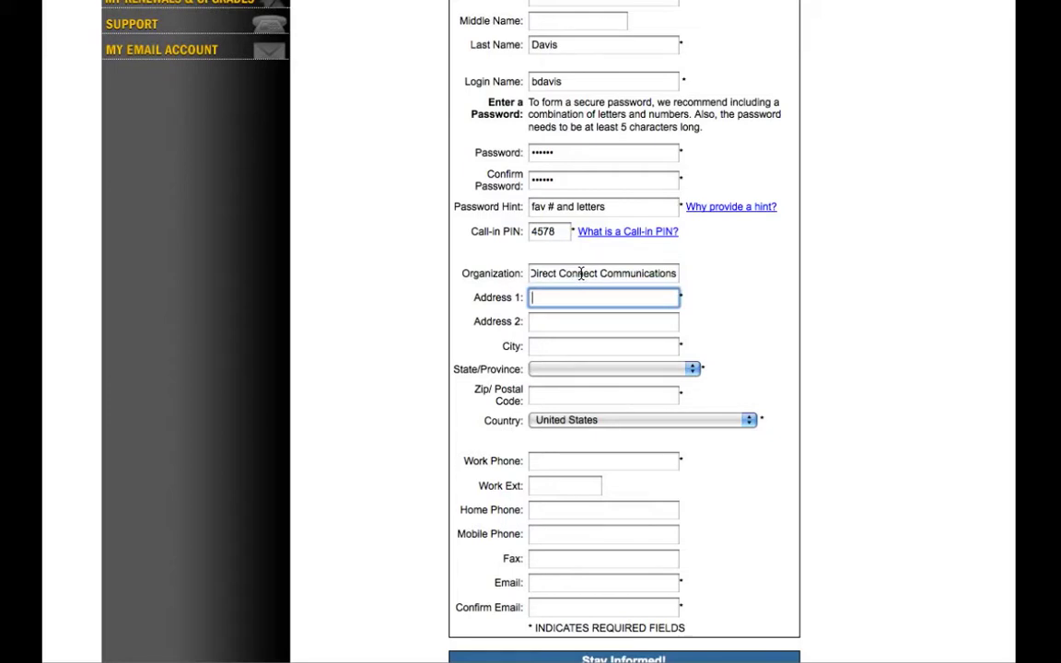
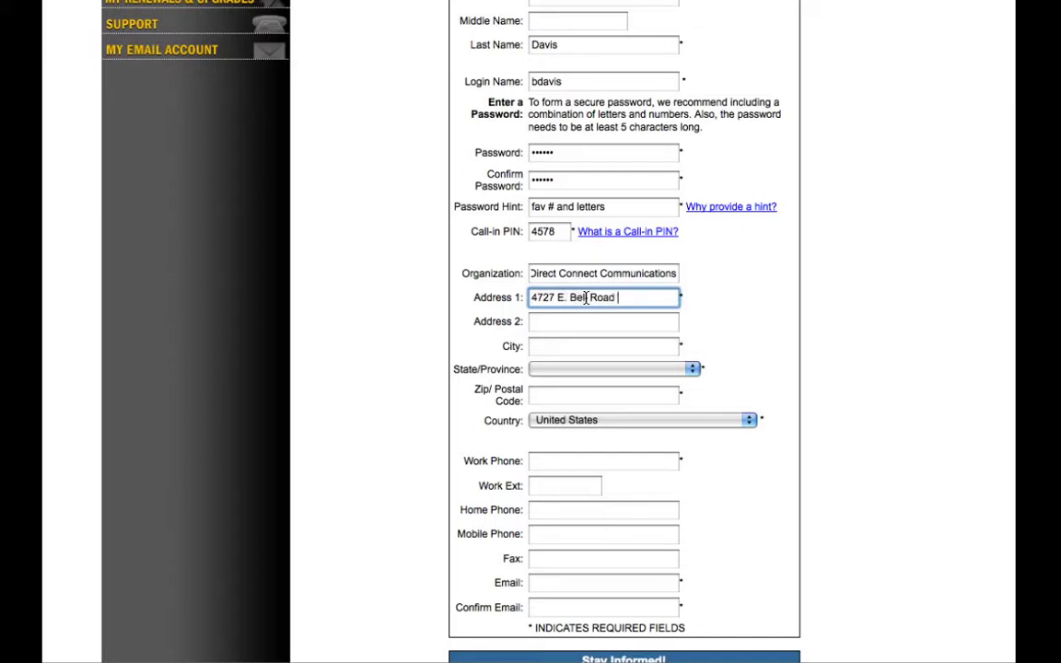
{"action": "key", "text": "Tab"}
{"action": "key", "text": "Tab"}
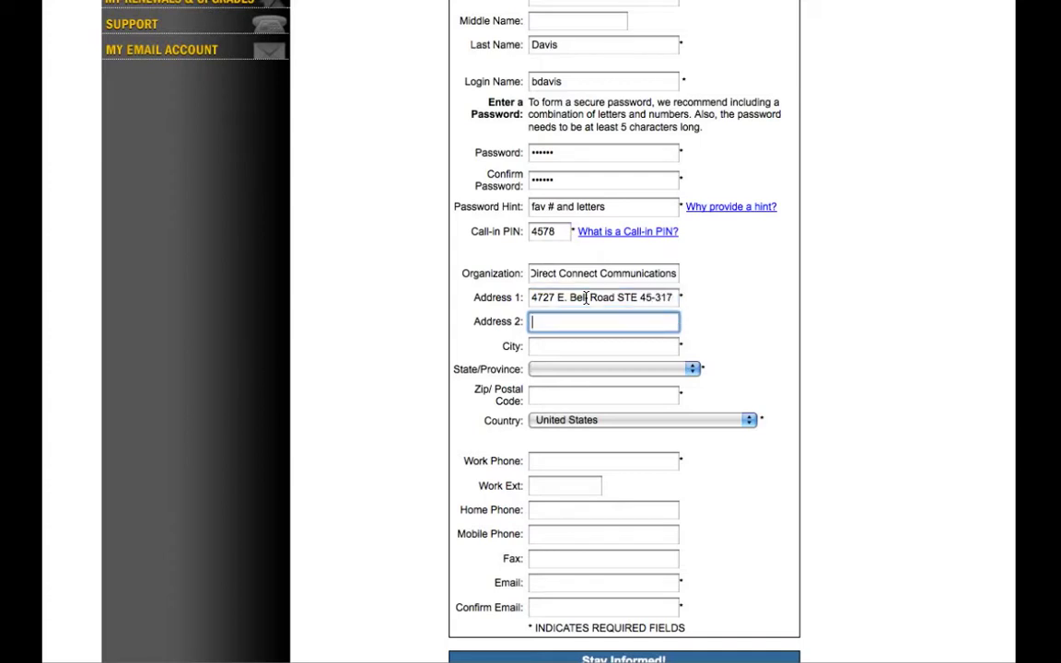
{"action": "type", "text": "Phoenix"}
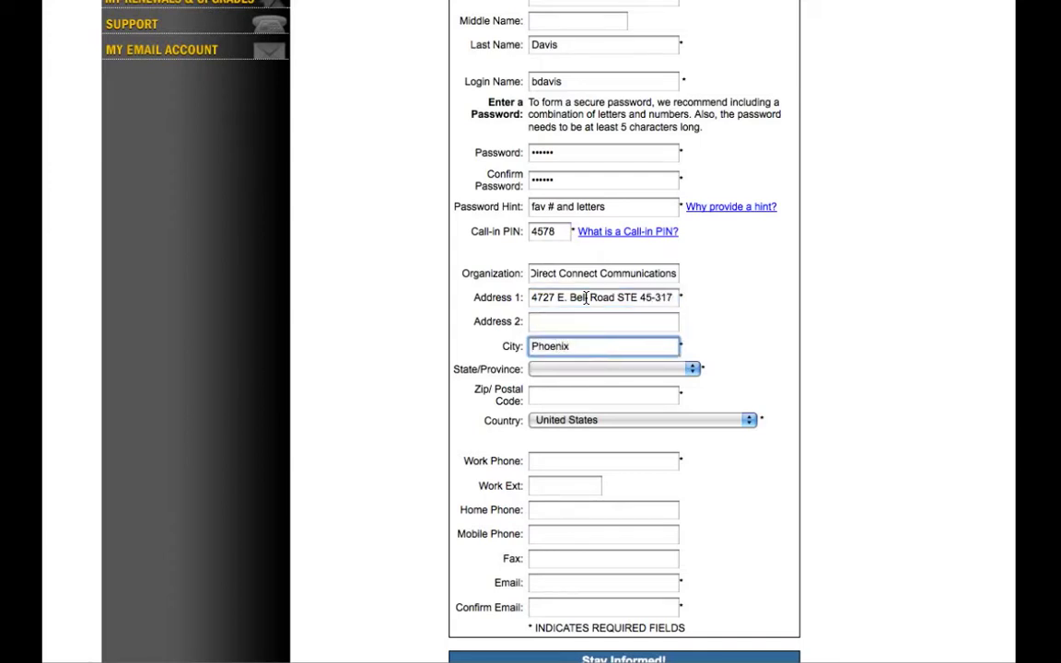
{"action": "key", "text": "Tab"}
{"action": "left_click", "coordinate": [670, 368]}
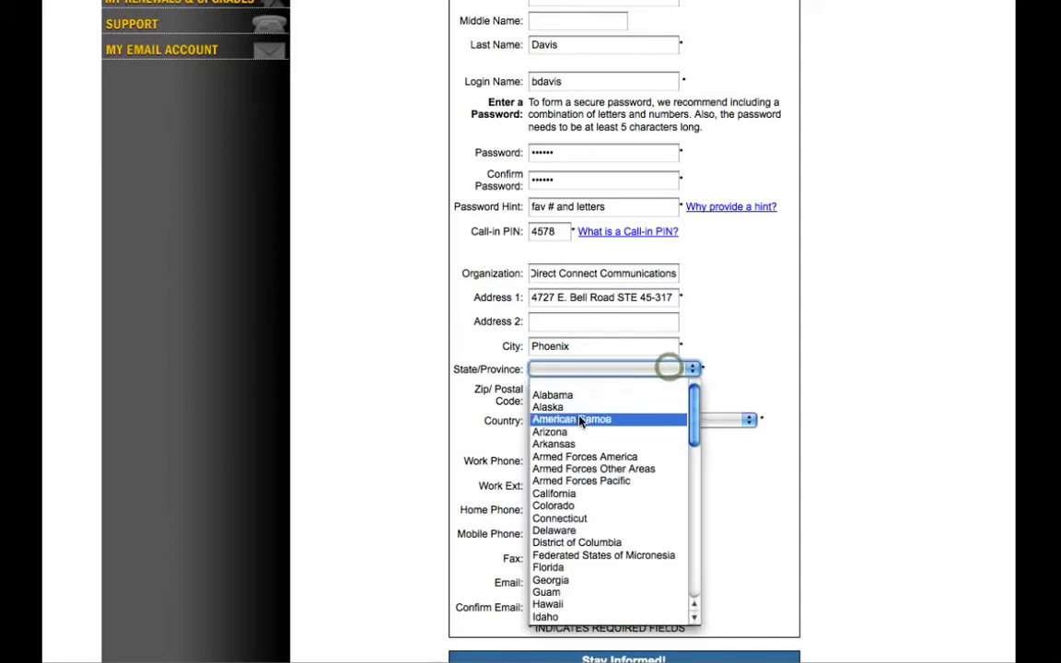
{"action": "left_click", "coordinate": [571, 438]}
{"action": "left_click", "coordinate": [569, 391]}
{"action": "type", "text": "85032"}
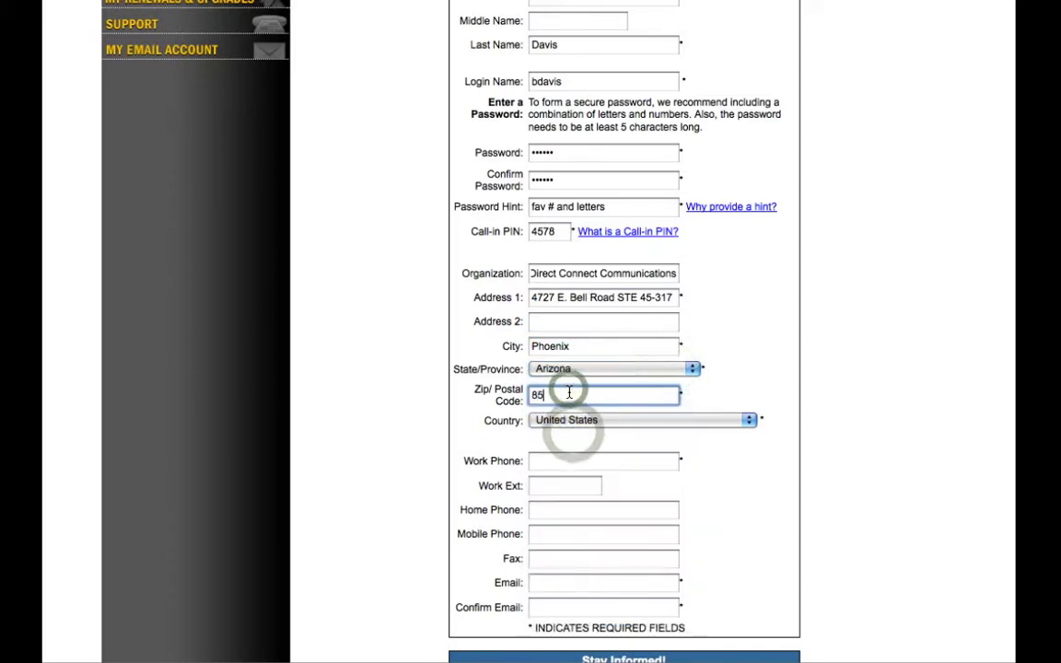
- Fill in the work phone number and the contact's e-mail, typing the e-mail again to confirm
{"action": "left_click", "coordinate": [572, 467]}
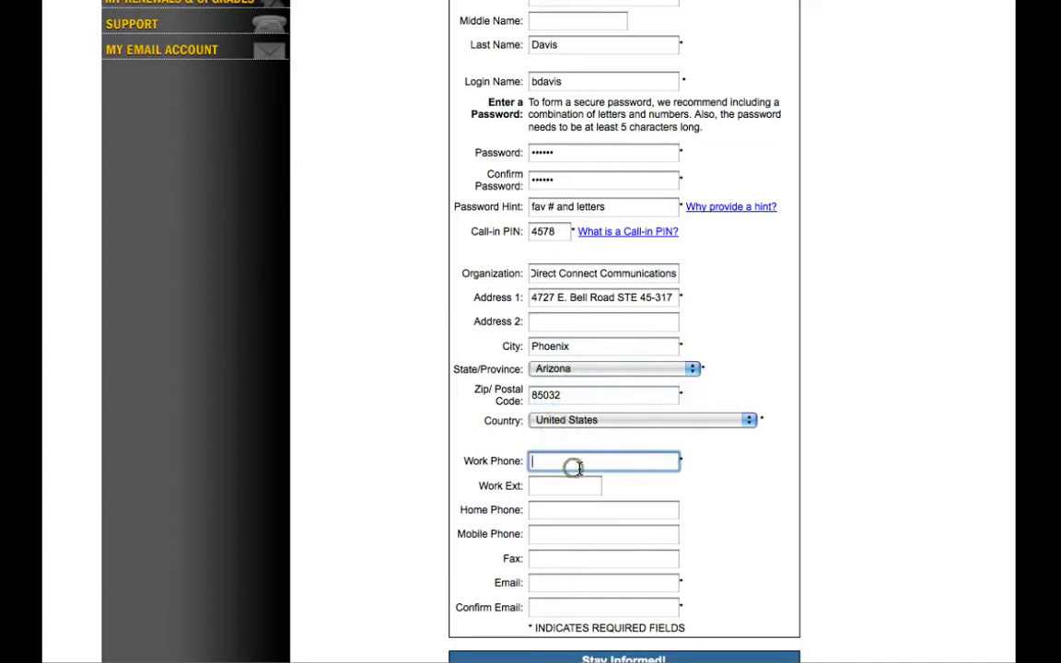
{"action": "type", "text": "6"}
{"action": "key", "text": "BackSpace"}
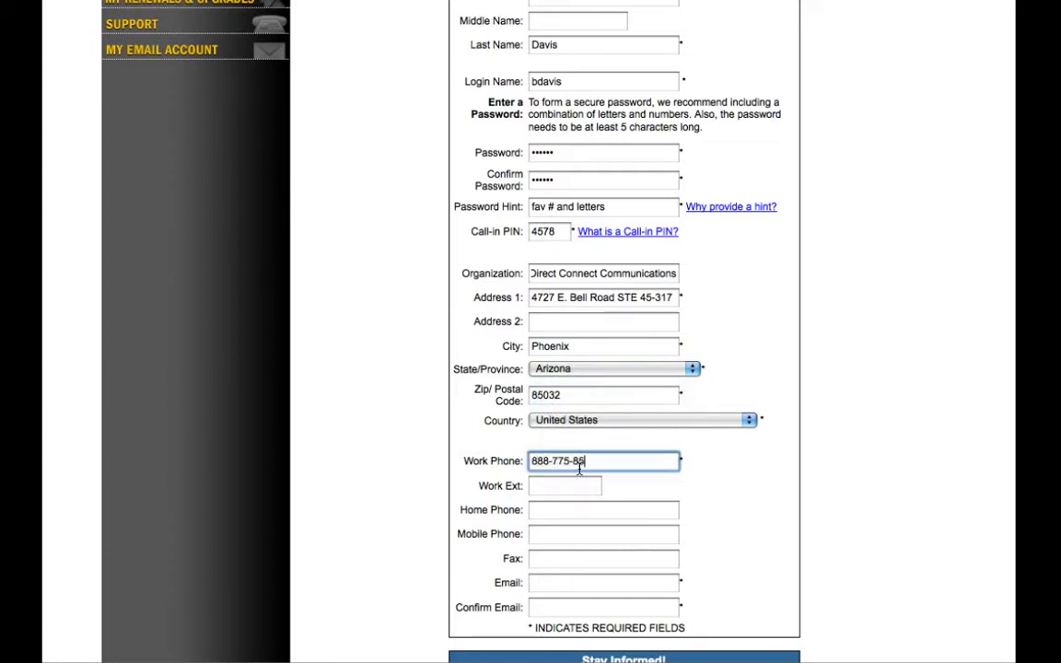
{"action": "left_click", "coordinate": [559, 582]}
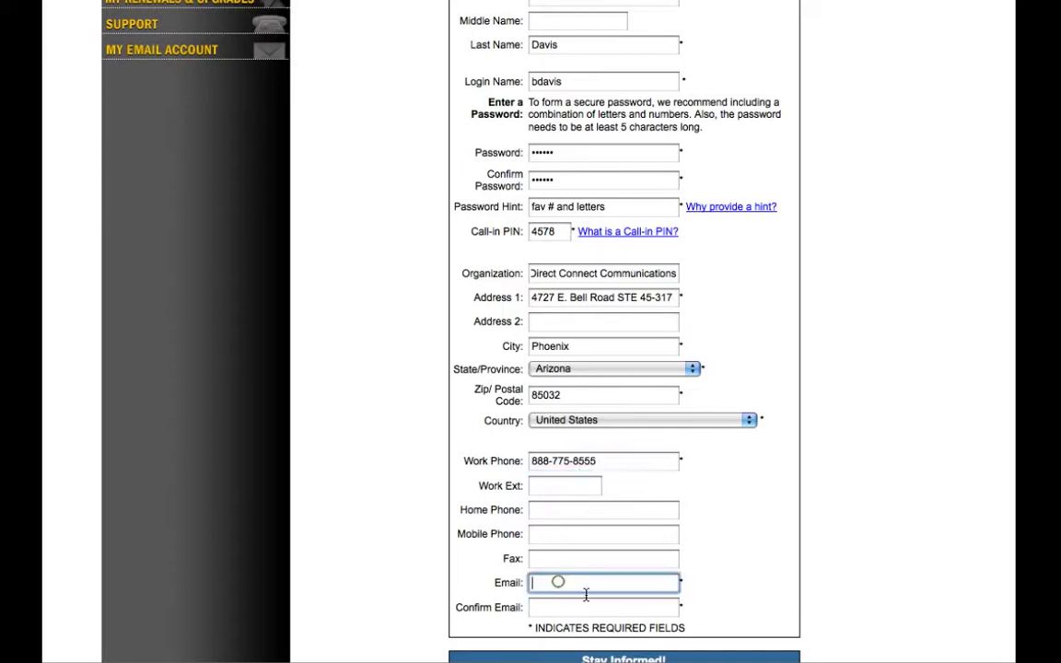
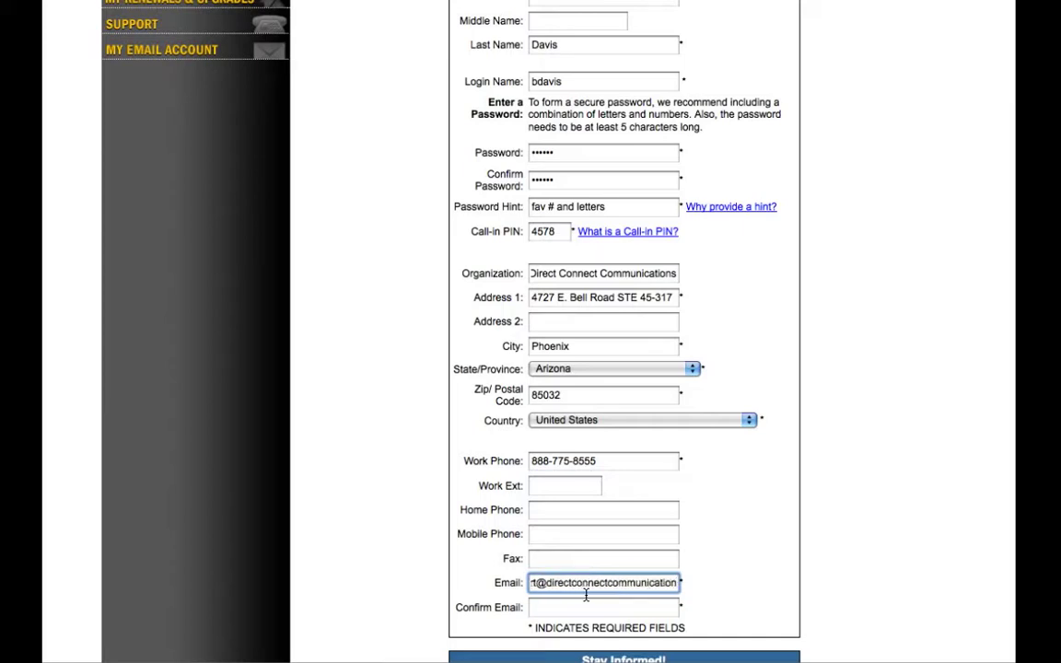
{"action": "key", "text": "Tab"}
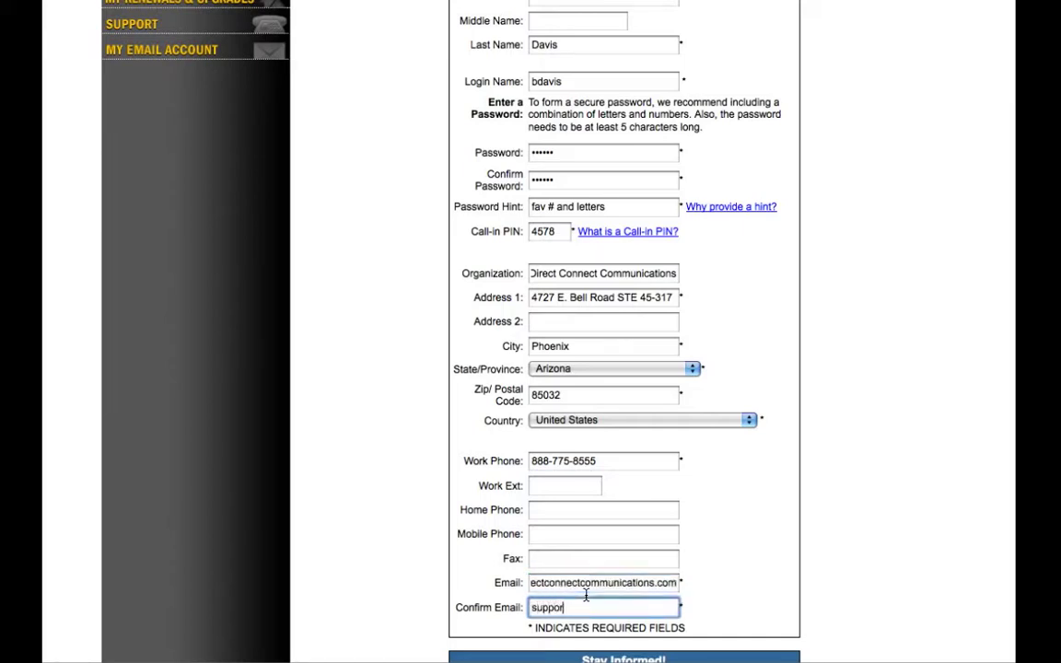
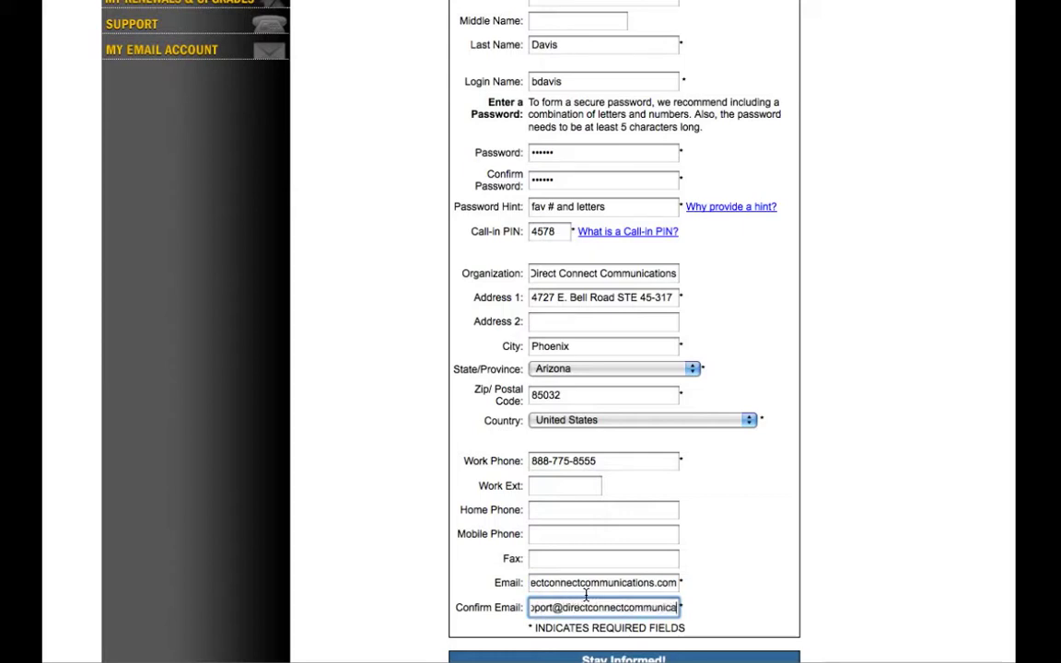
- Answer No to all six Stay Informed contact preferences, including Bulk Whois
{"action": "scroll", "coordinate": [642, 473], "scroll_direction": "down", "scroll_amount": 3}
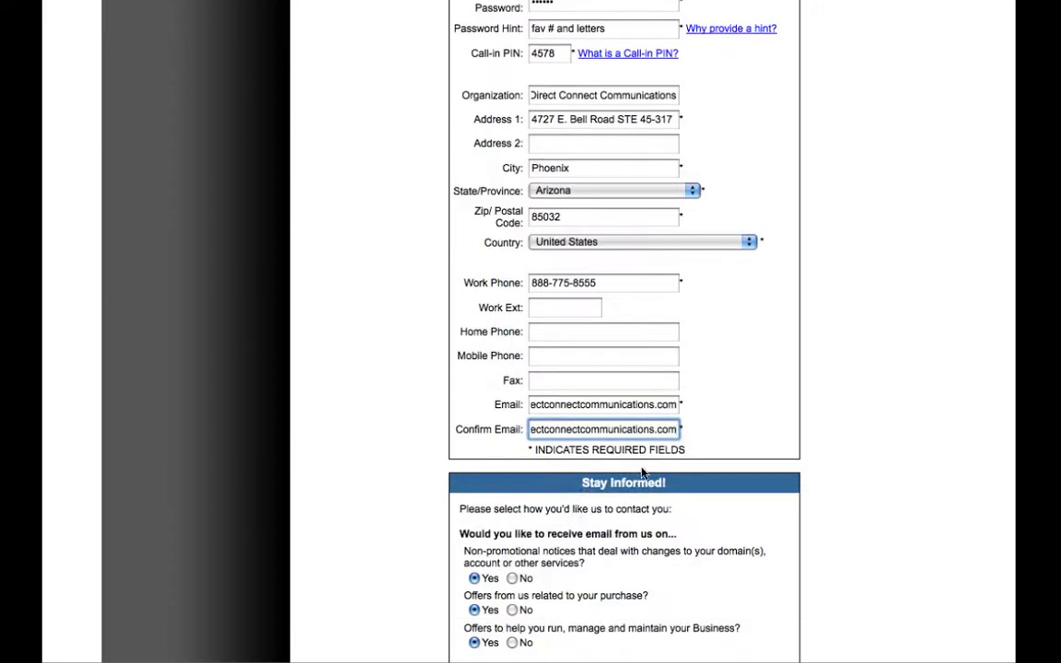
{"action": "scroll", "coordinate": [642, 472], "scroll_direction": "down", "scroll_amount": 5}
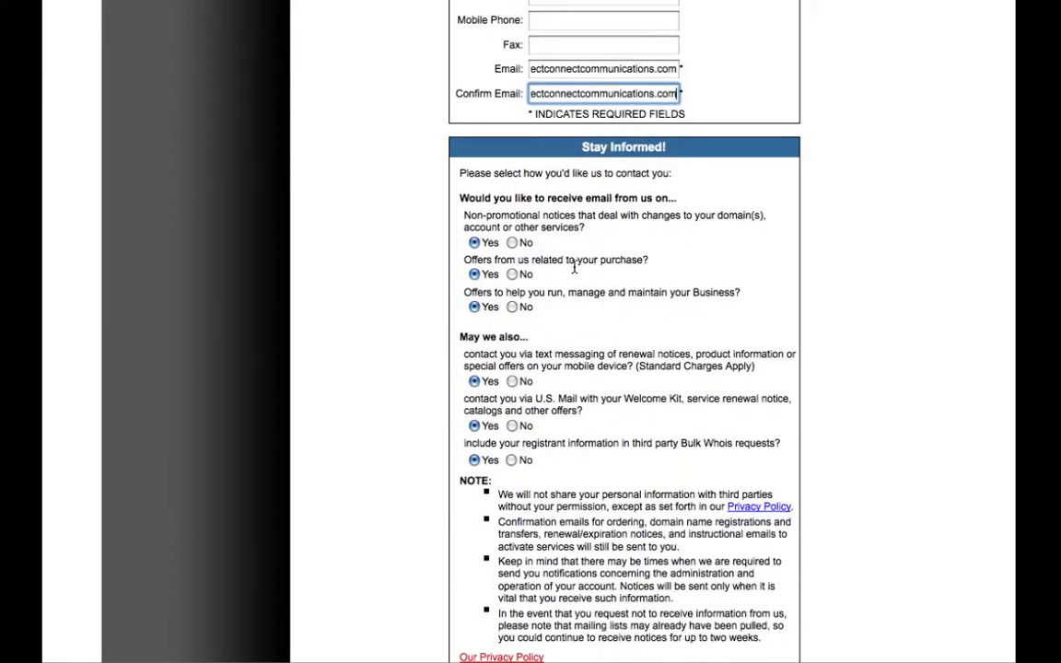
{"action": "left_click", "coordinate": [512, 243]}
{"action": "left_click", "coordinate": [512, 274]}
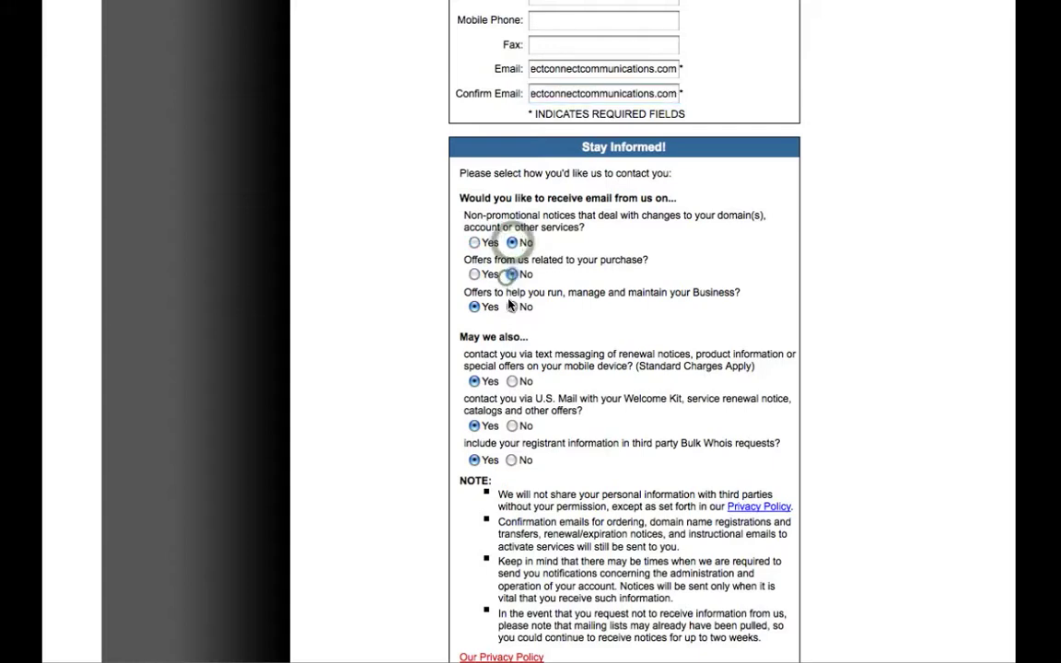
{"action": "left_click", "coordinate": [512, 307]}
{"action": "scroll", "coordinate": [512, 309], "scroll_direction": "down", "scroll_amount": 1}
{"action": "left_click", "coordinate": [512, 331]}
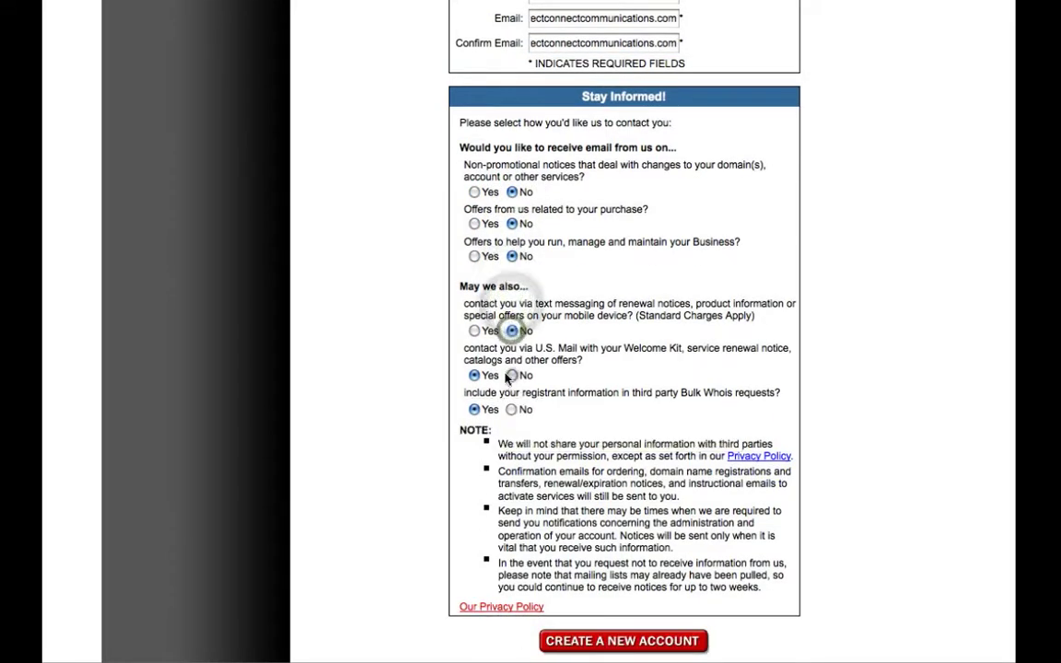
{"action": "left_click", "coordinate": [511, 374]}
{"action": "left_click", "coordinate": [512, 407]}
- Submit the account form, which reports the login name is already in use
{"action": "scroll", "coordinate": [512, 407], "scroll_direction": "down", "scroll_amount": 3}
{"action": "left_click", "coordinate": [621, 518]}
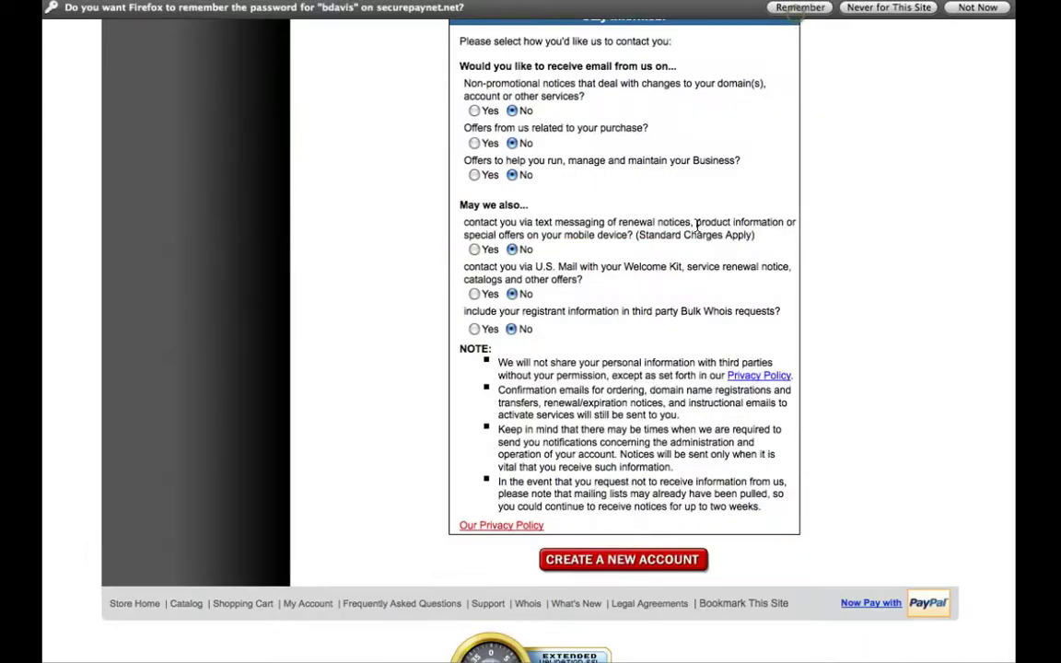
{"action": "scroll", "coordinate": [792, 173], "scroll_direction": "up", "scroll_amount": 10}
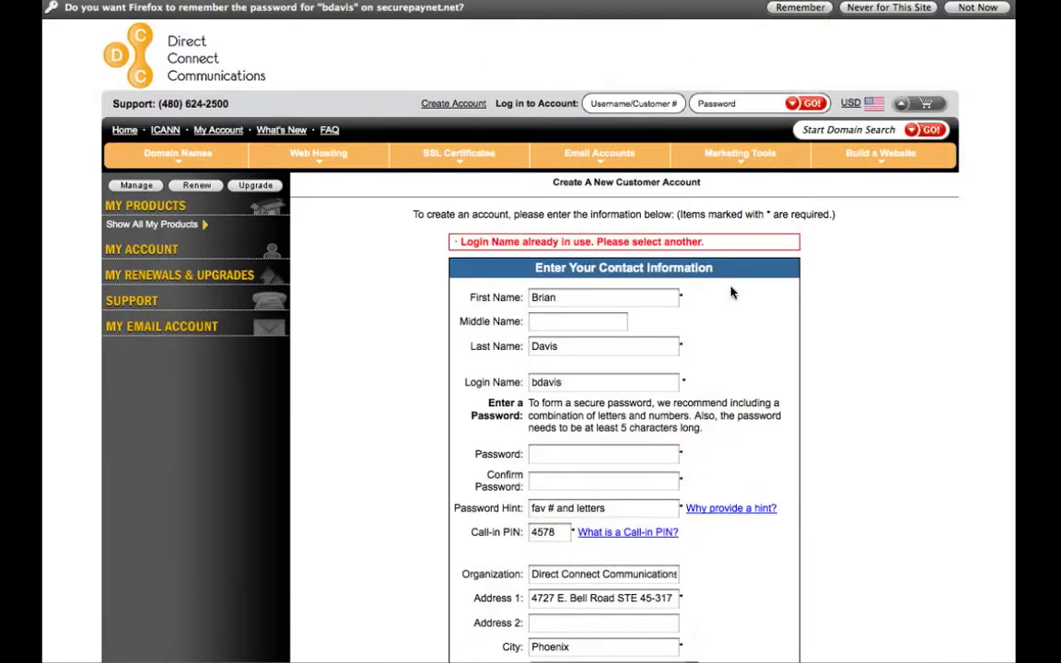
- Append '01' to the taken login name, re-enter the password and resubmit the account form
{"action": "left_click", "coordinate": [572, 384]}
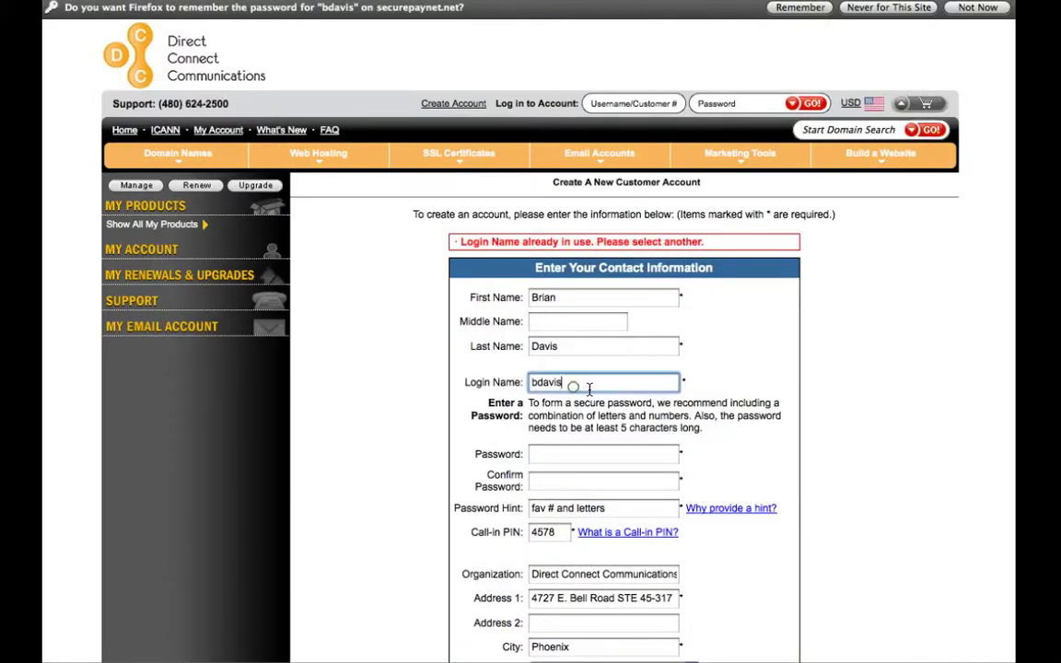
{"action": "type", "text": "01"}
{"action": "left_click", "coordinate": [552, 454]}
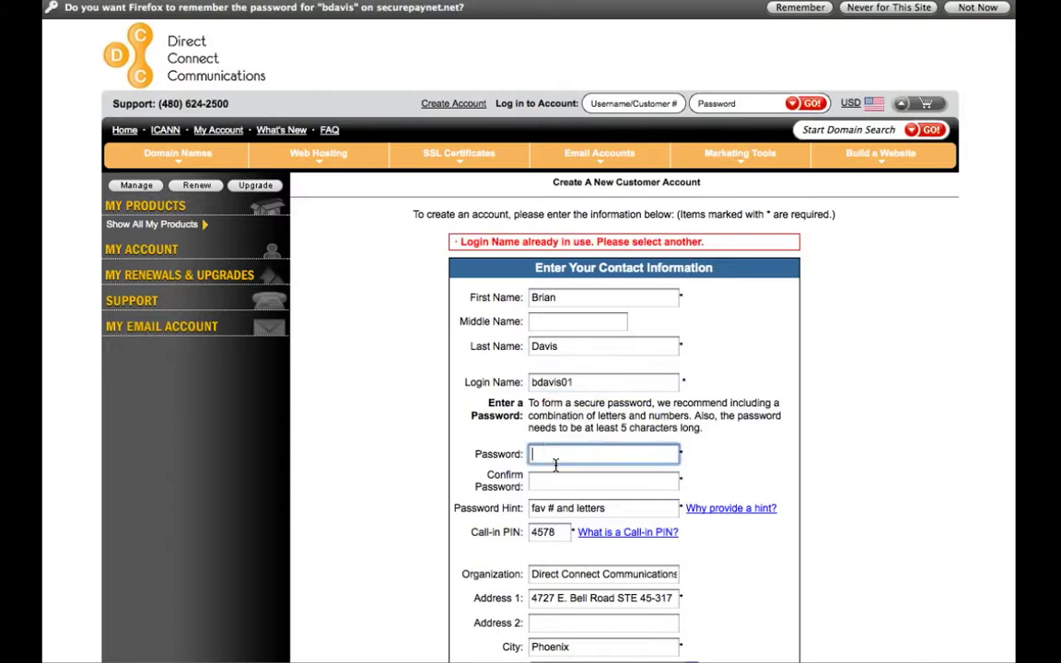
{"action": "type", "text": "****"}
{"action": "key", "text": "Tab"}
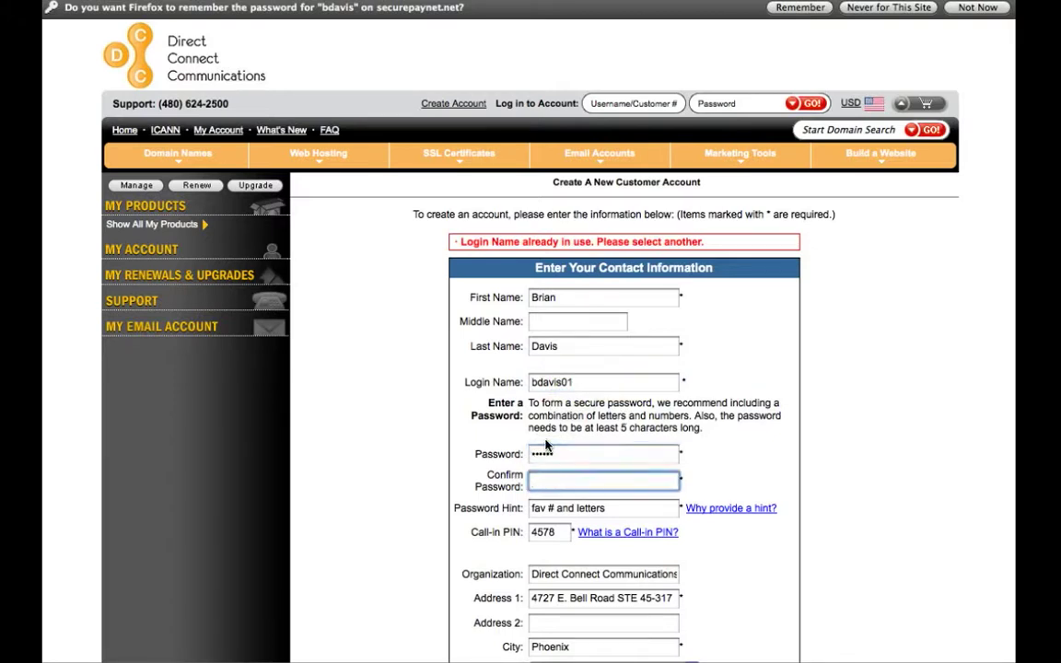
{"action": "scroll", "coordinate": [545, 446], "scroll_direction": "down", "scroll_amount": 15}
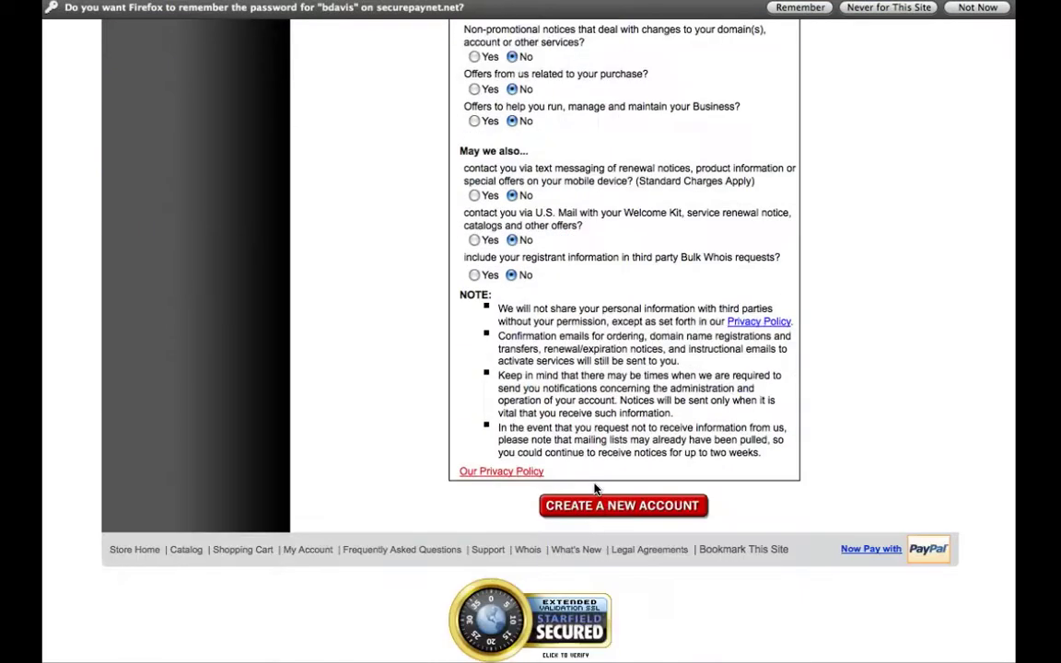
{"action": "left_click", "coordinate": [595, 505]}
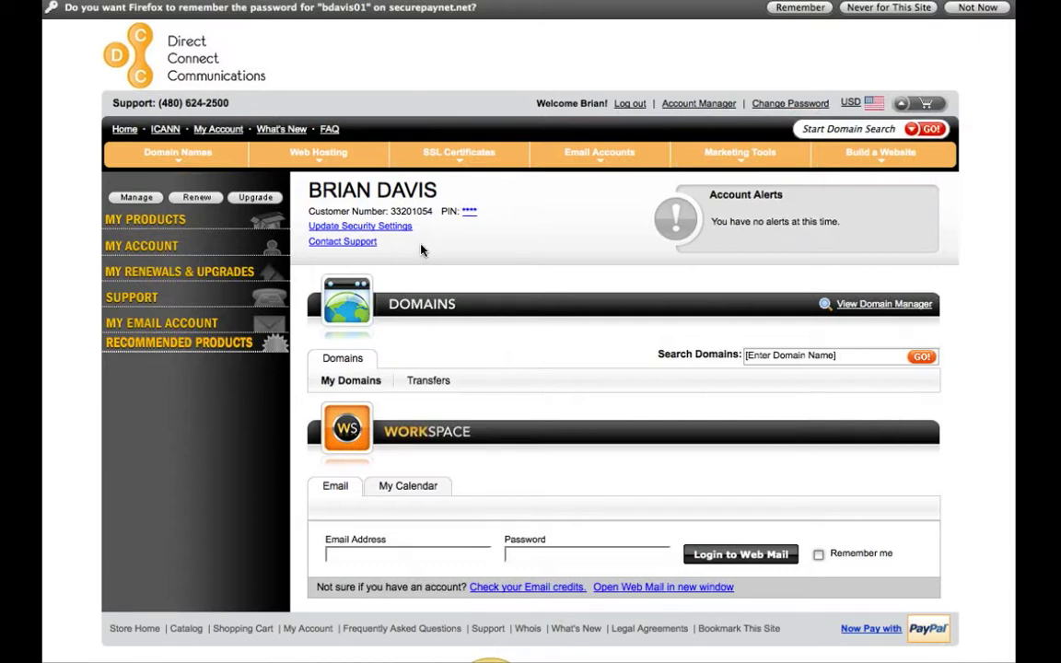
- Search for the domain and send available AZSEARCHENGINEADVERTISING.COM (.com, $9.99/yr) to checkout
{"action": "left_click", "coordinate": [822, 133]}
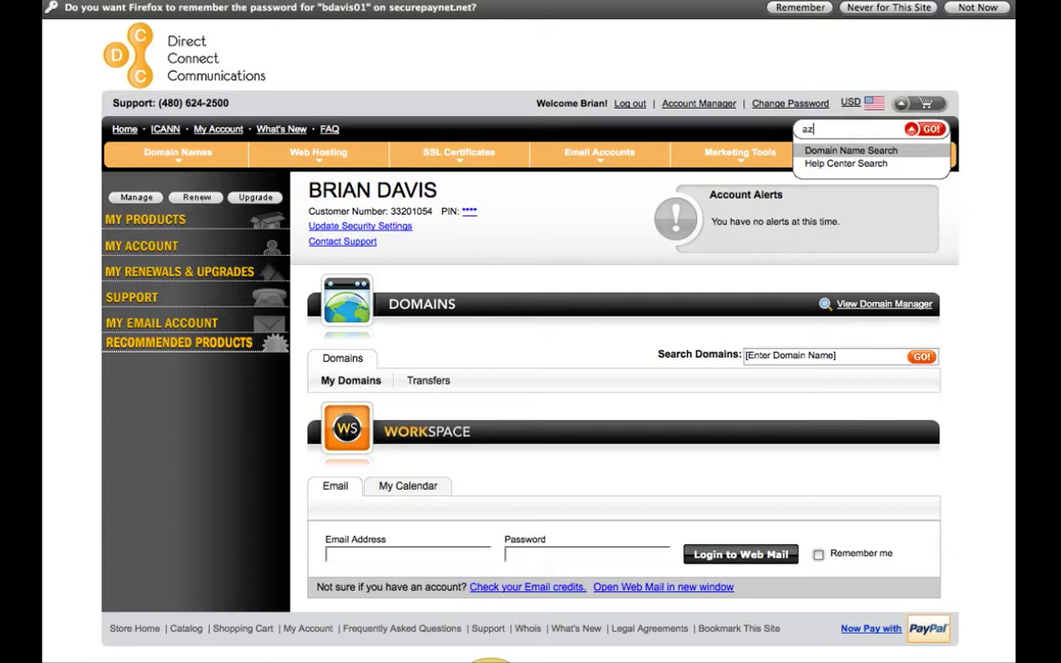
{"action": "type", "text": "searchengineadver"}
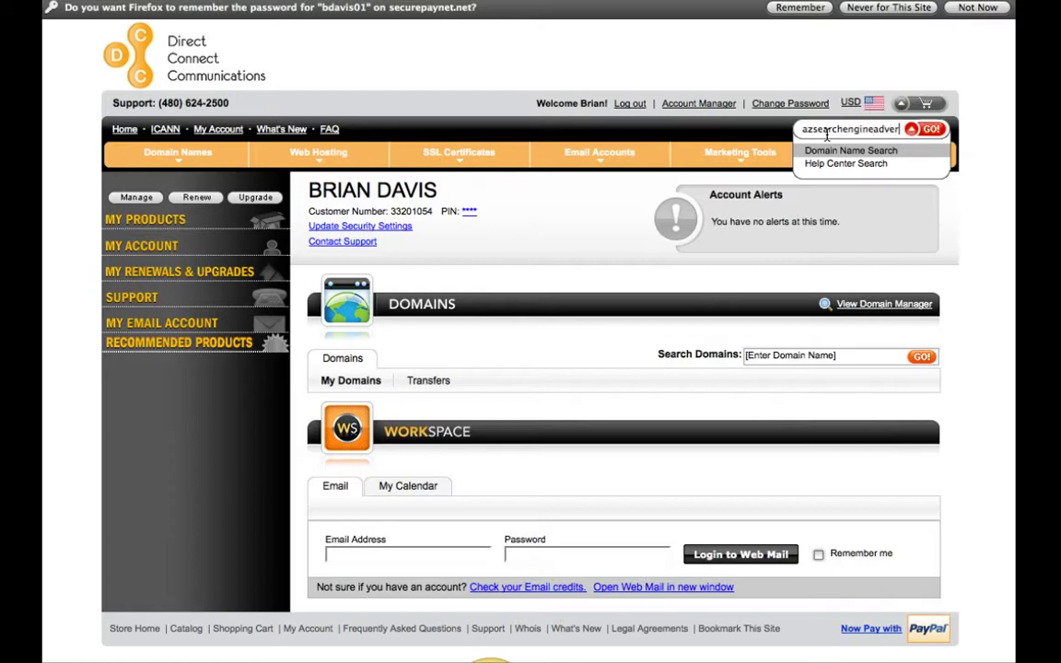
{"action": "type", "text": "tising.com"}
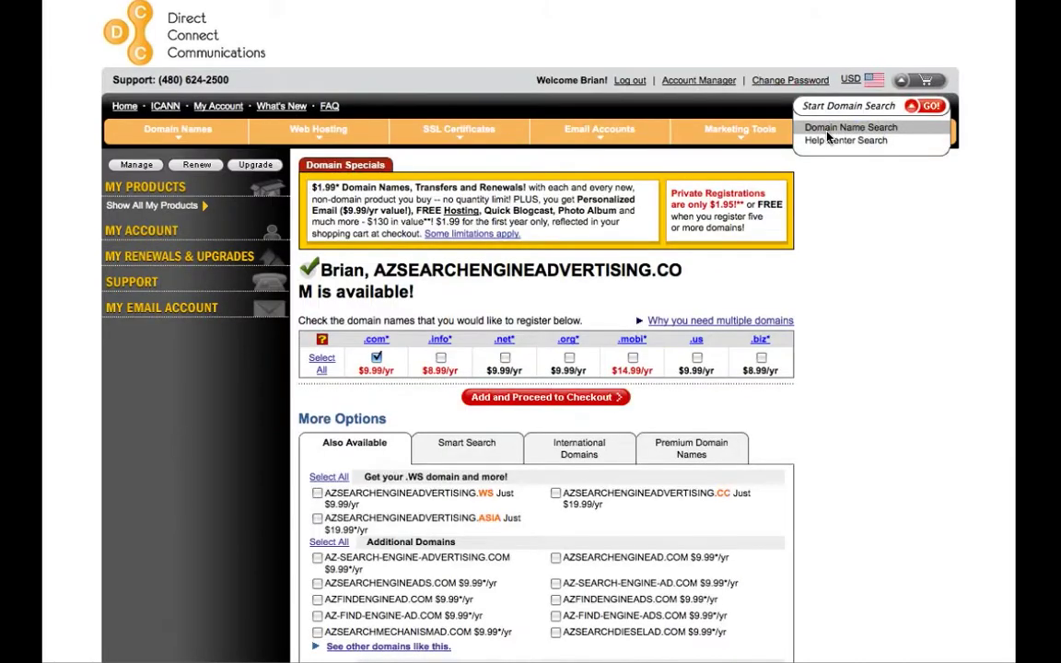
{"action": "left_click", "coordinate": [497, 402]}
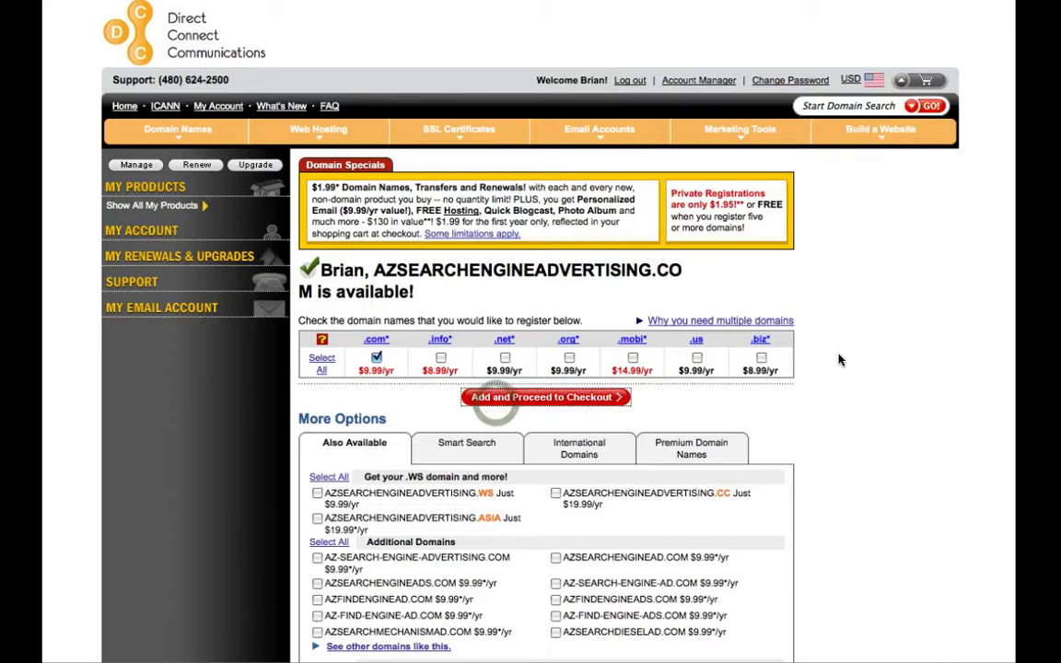
- Keep the registration at 1 year, choose 'No thanks. I'm ready to checkout.' and continue to the cart
{"action": "scroll", "coordinate": [368, 518], "scroll_direction": "down", "scroll_amount": 5}
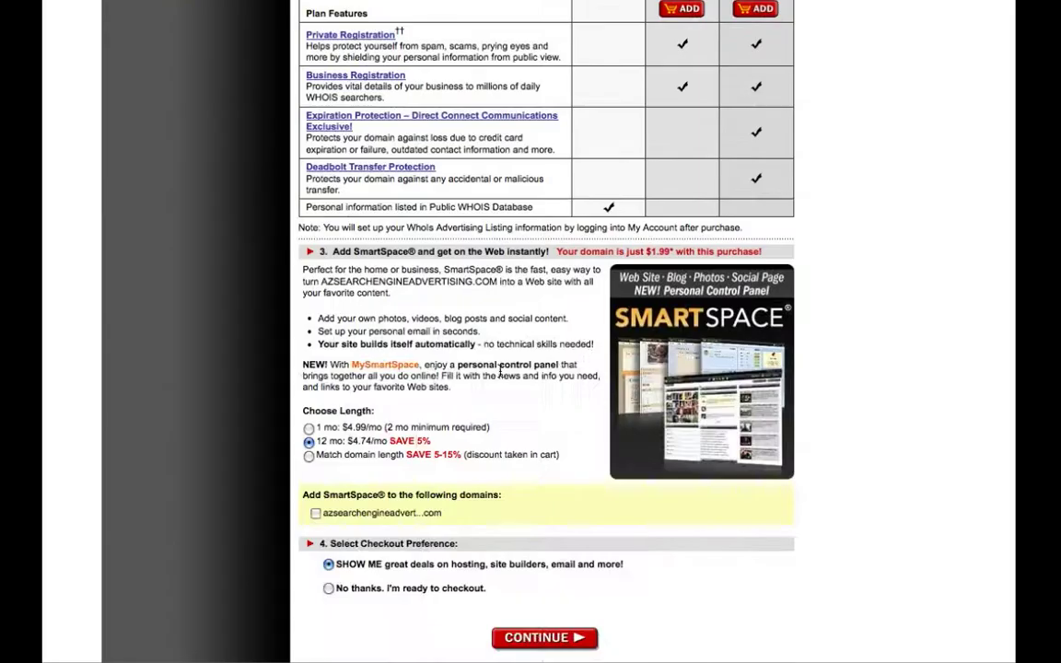
{"action": "left_click", "coordinate": [328, 587]}
{"action": "scroll", "coordinate": [589, 548], "scroll_direction": "up", "scroll_amount": 5}
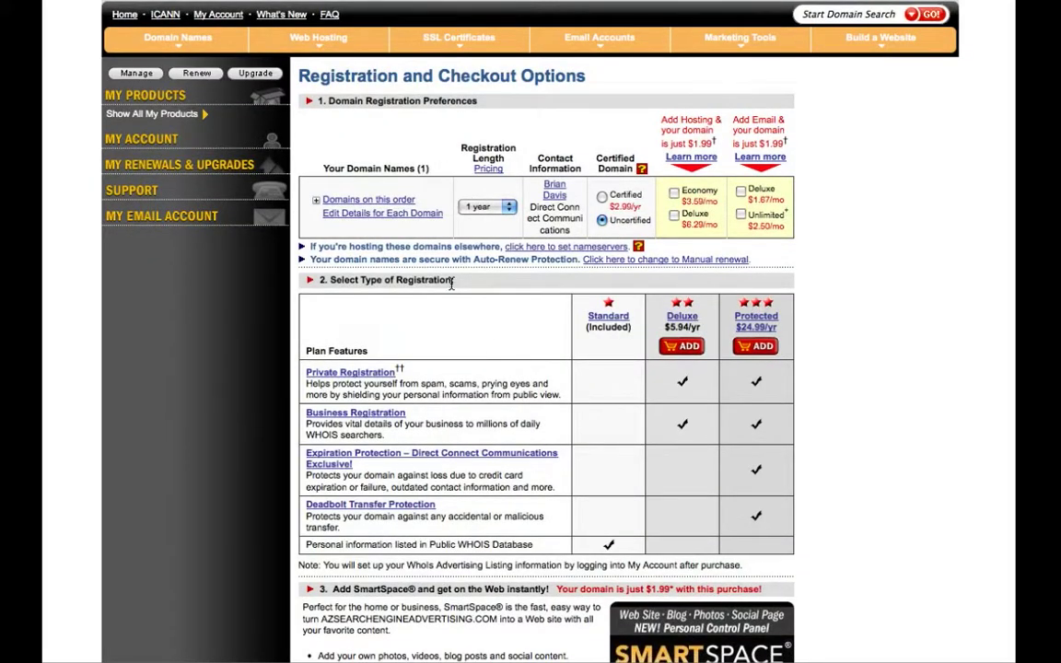
{"action": "scroll", "coordinate": [451, 284], "scroll_direction": "down", "scroll_amount": 3}
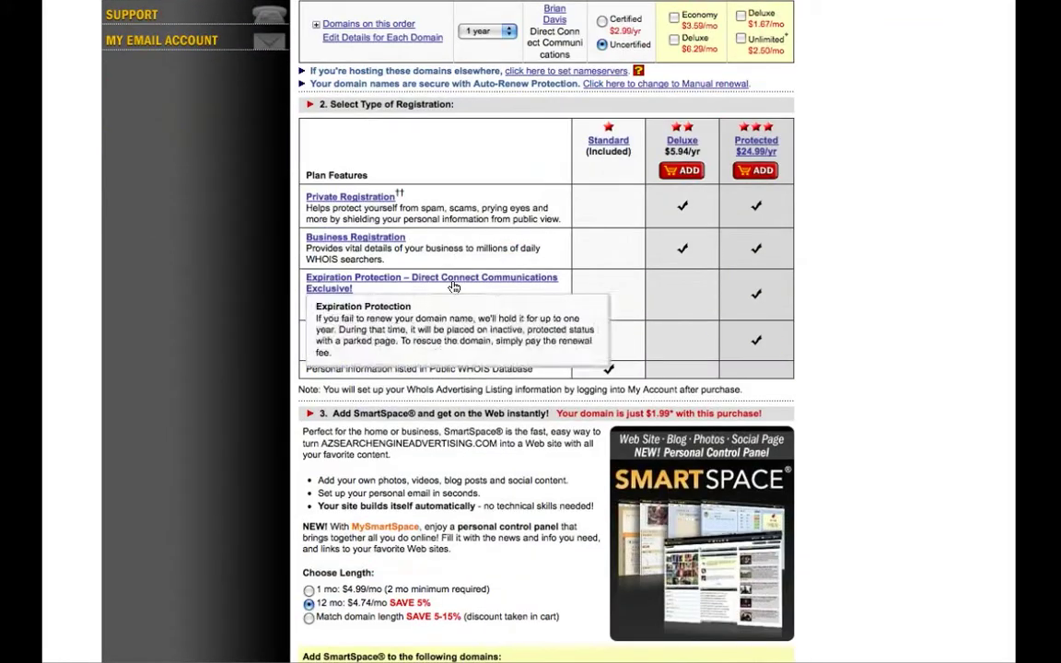
{"action": "left_click", "coordinate": [486, 32]}
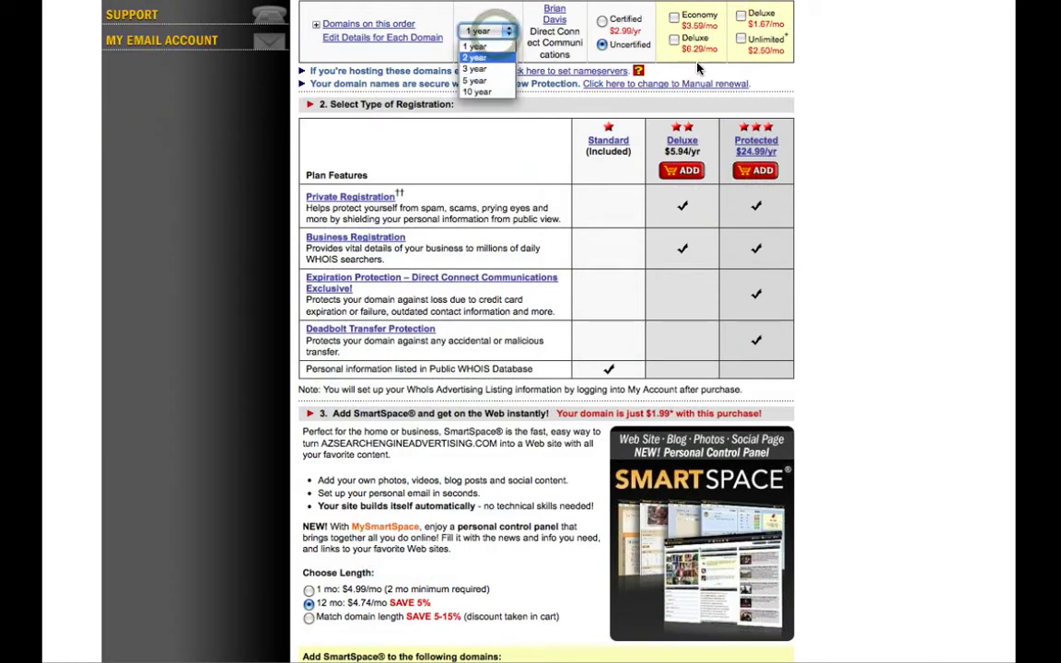
{"action": "left_click", "coordinate": [859, 70]}
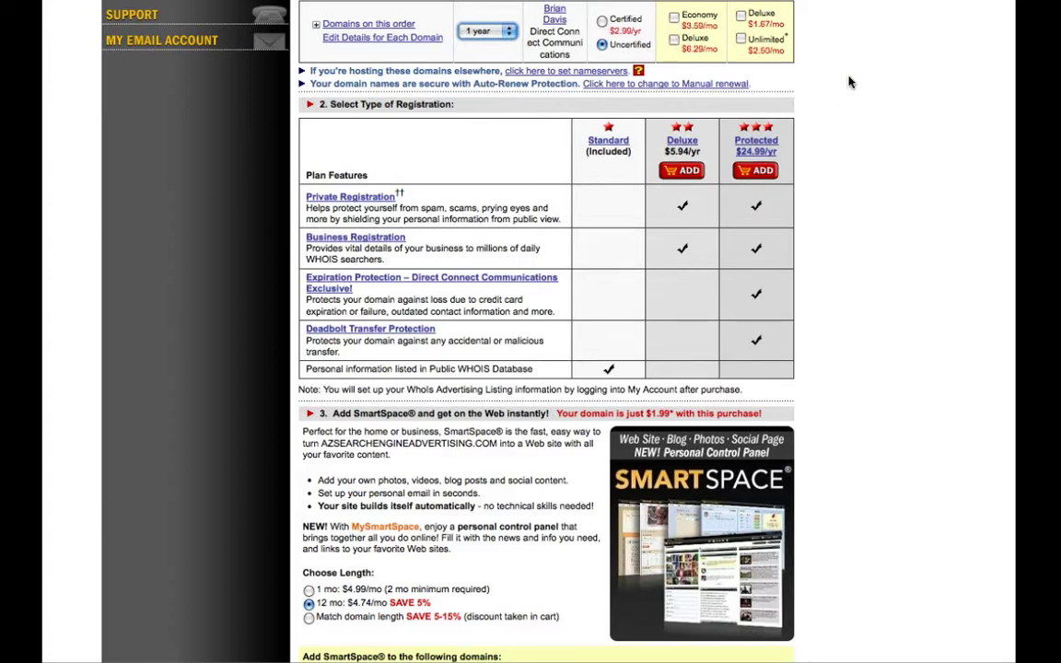
{"action": "scroll", "coordinate": [848, 83], "scroll_direction": "down", "scroll_amount": 4}
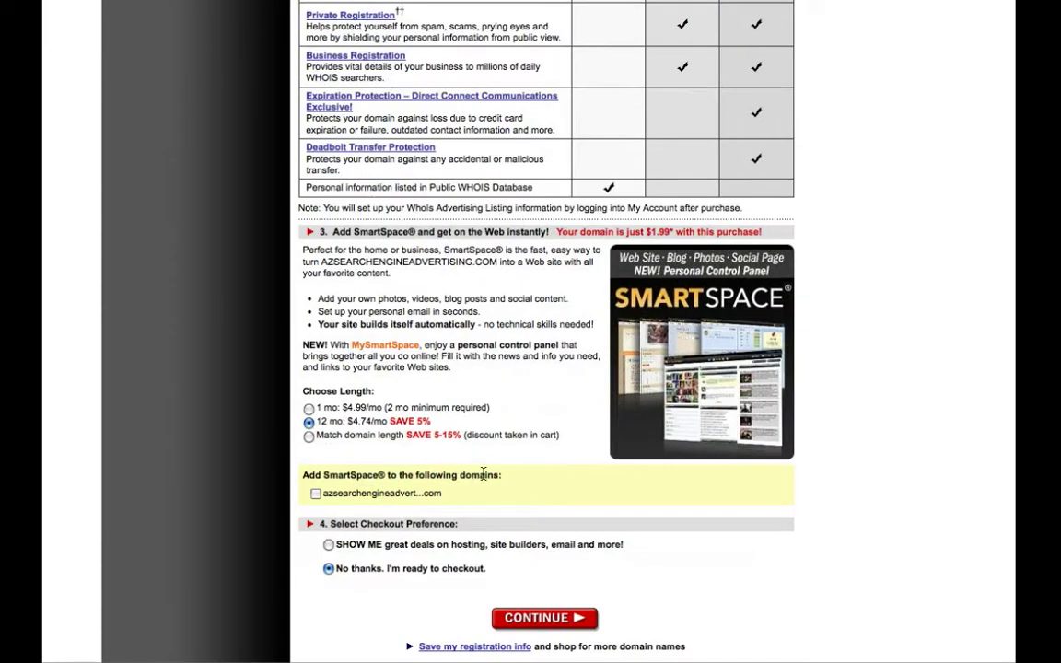
{"action": "scroll", "coordinate": [542, 496], "scroll_direction": "up", "scroll_amount": 10}
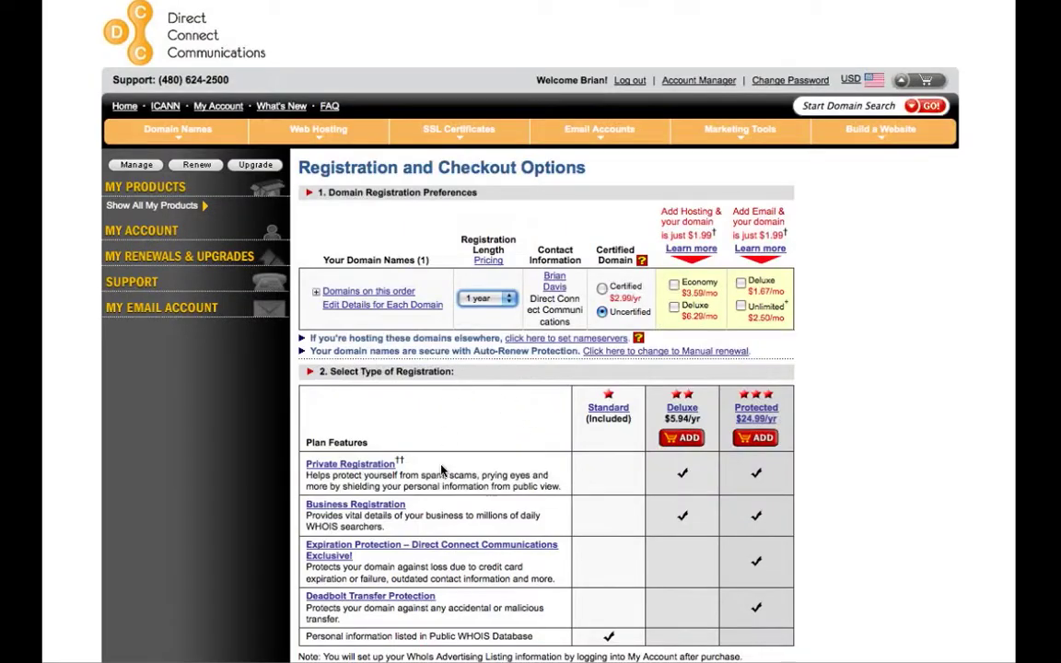
{"action": "scroll", "coordinate": [442, 471], "scroll_direction": "down", "scroll_amount": 15}
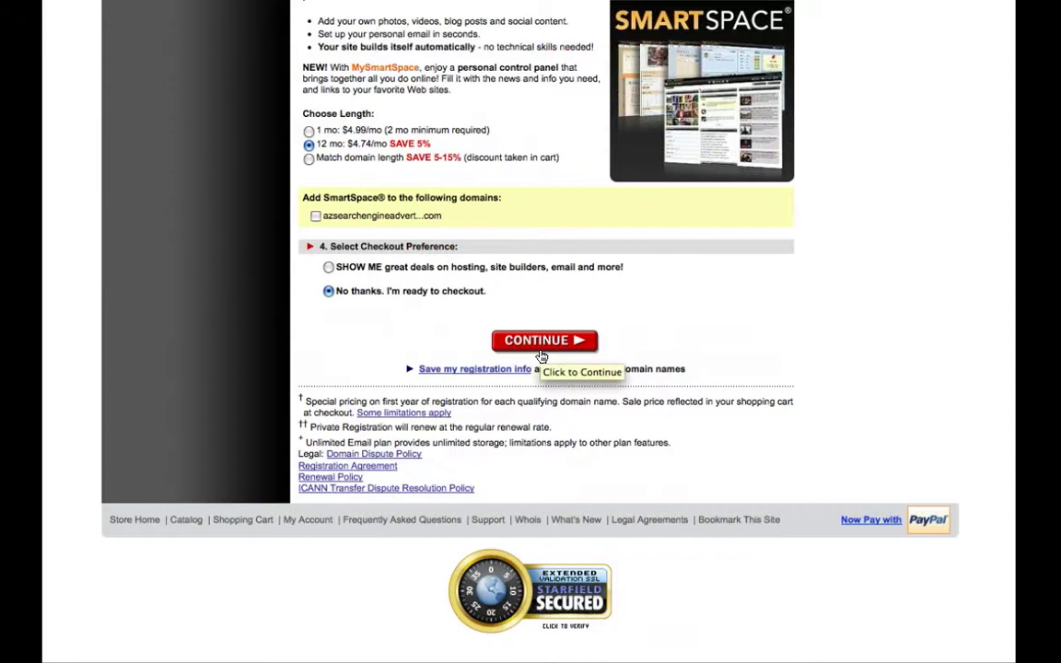
{"action": "left_click", "coordinate": [542, 350]}
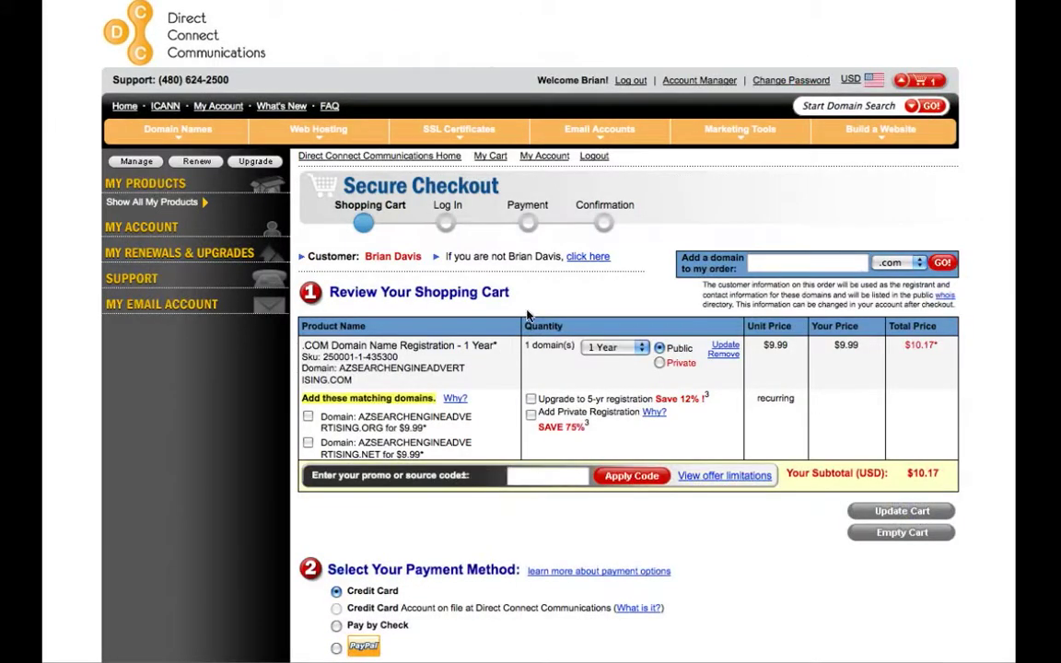
- Set the cart's domain term to 1 Year, reverting an accidental 5-year upgrade
{"action": "scroll", "coordinate": [528, 315], "scroll_direction": "down", "scroll_amount": 2}
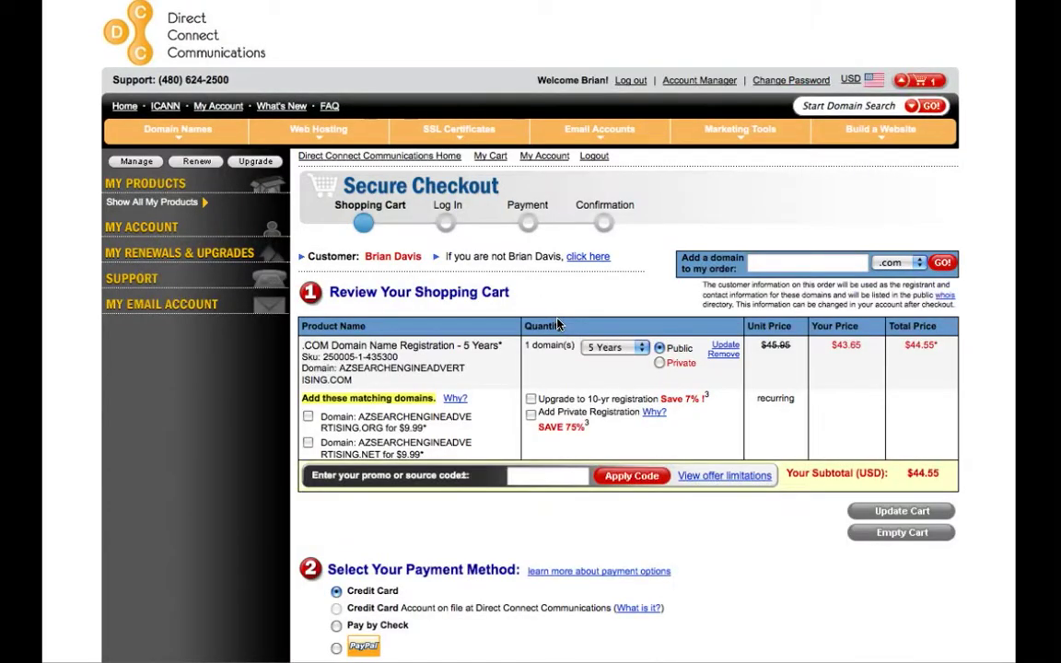
{"action": "scroll", "coordinate": [556, 323], "scroll_direction": "down", "scroll_amount": 2}
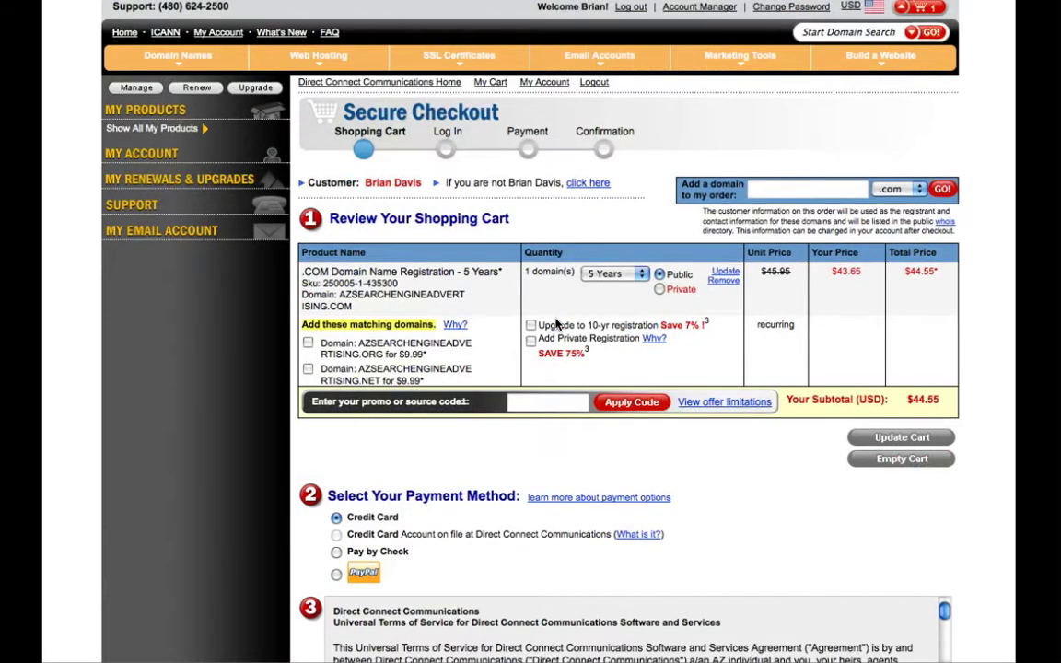
{"action": "left_click", "coordinate": [642, 273]}
{"action": "left_click", "coordinate": [603, 289]}
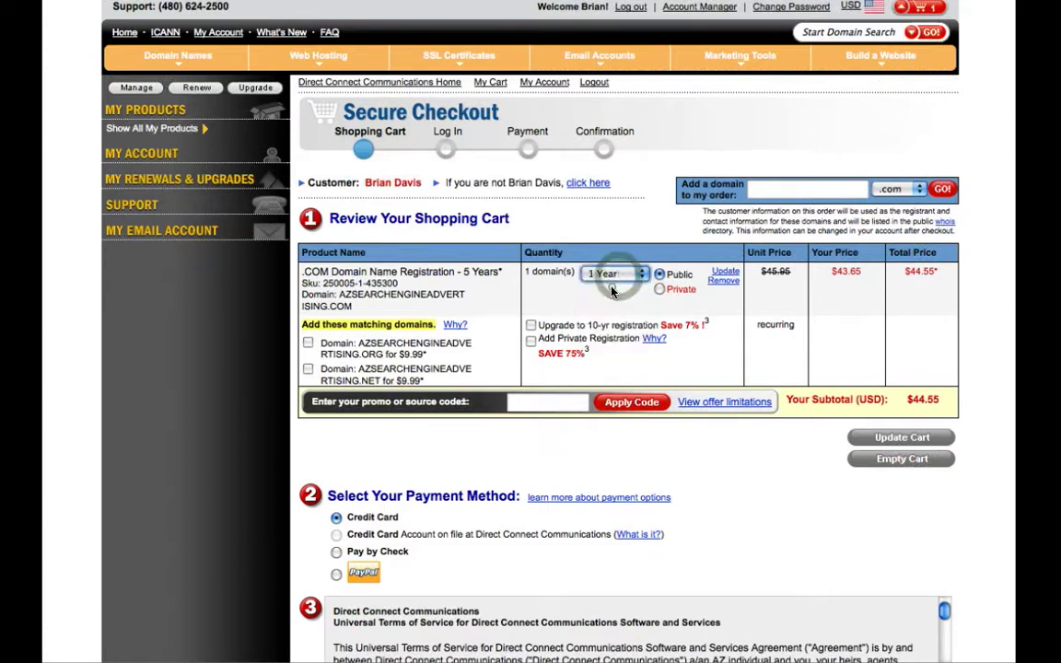
{"action": "left_click", "coordinate": [725, 272]}
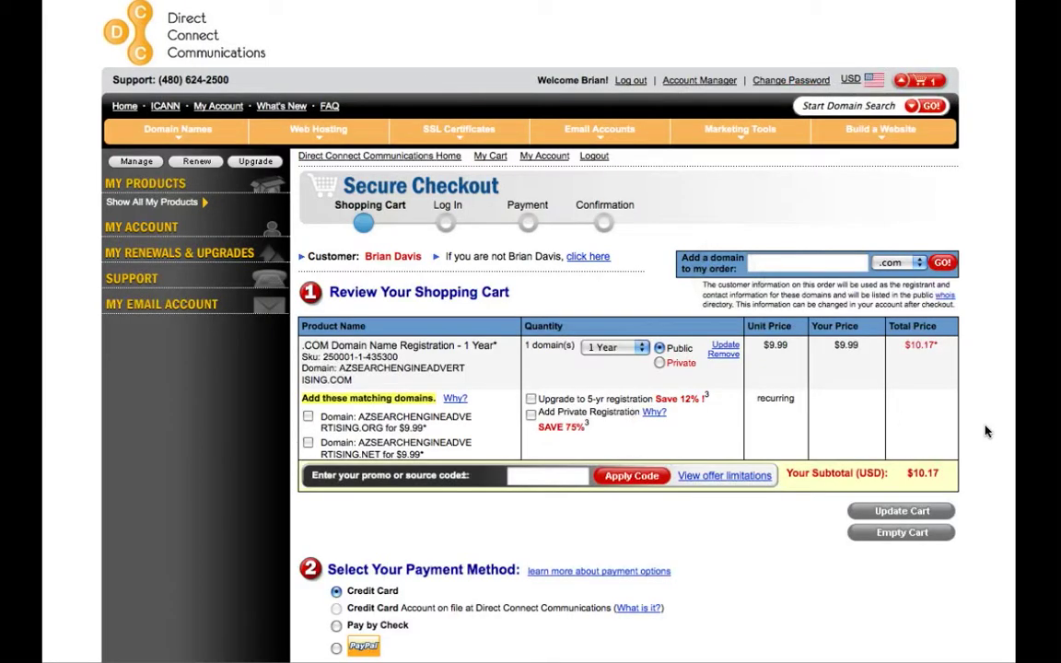
{"action": "left_click", "coordinate": [530, 399]}
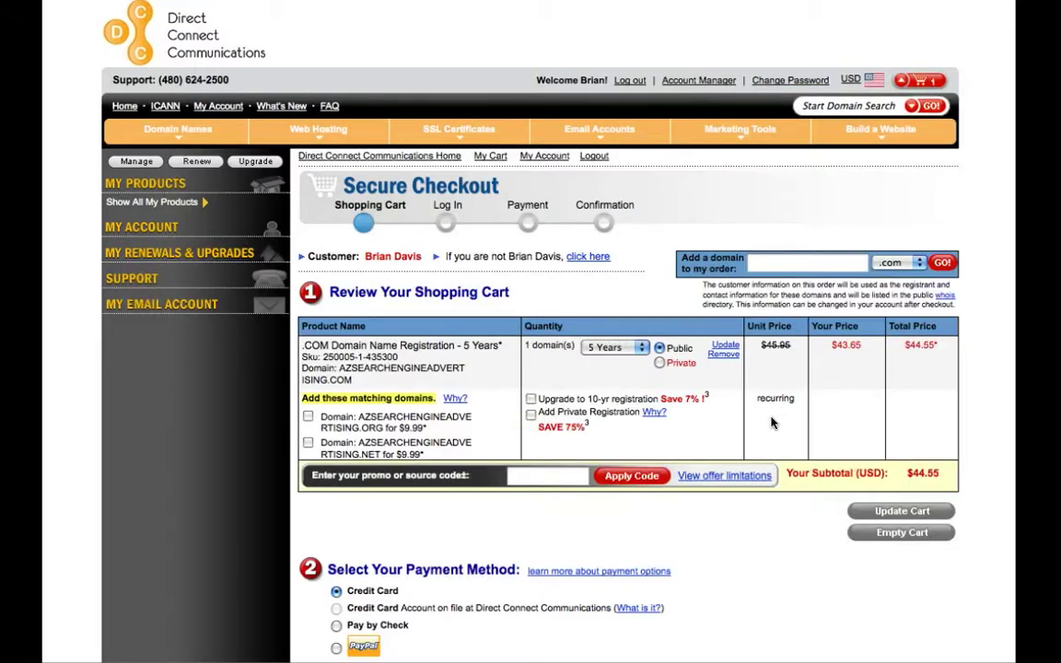
{"action": "left_click", "coordinate": [620, 354]}
{"action": "left_click", "coordinate": [605, 361]}
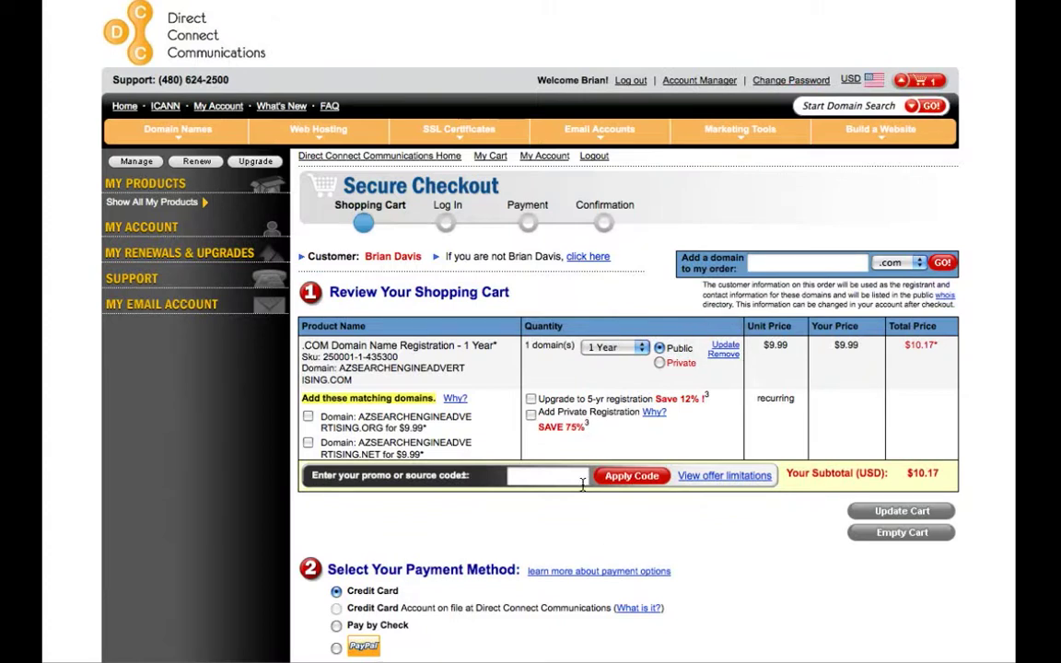
- Accept the Universal Terms of Service and Domain Registration Agreement, then continue to payment
{"action": "scroll", "coordinate": [582, 485], "scroll_direction": "down", "scroll_amount": 3}
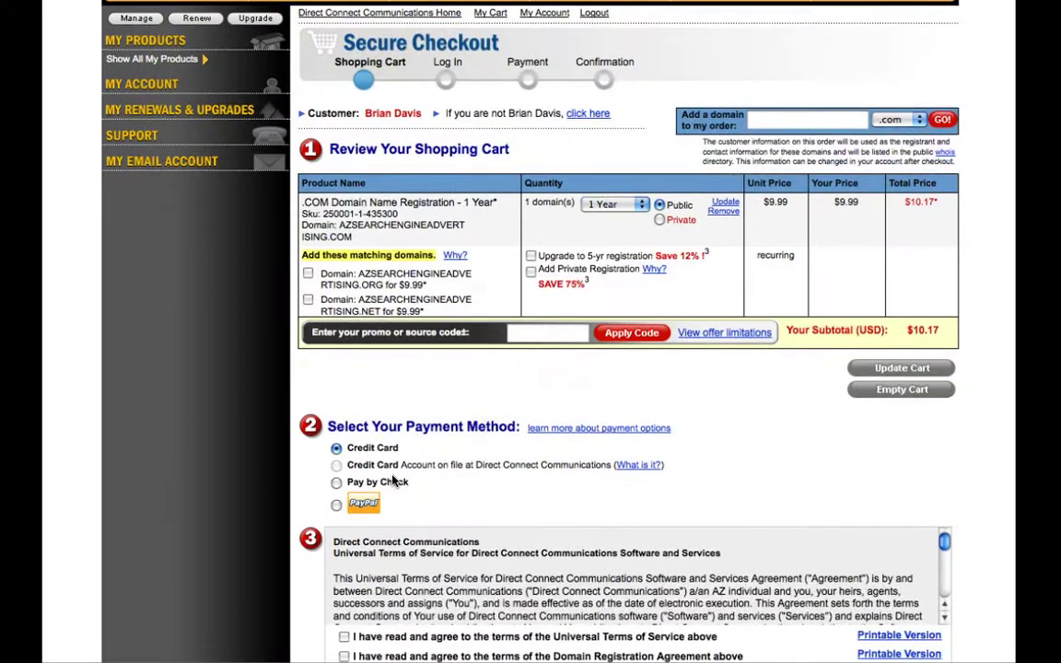
{"action": "scroll", "coordinate": [392, 480], "scroll_direction": "down", "scroll_amount": 2}
{"action": "left_click", "coordinate": [343, 523]}
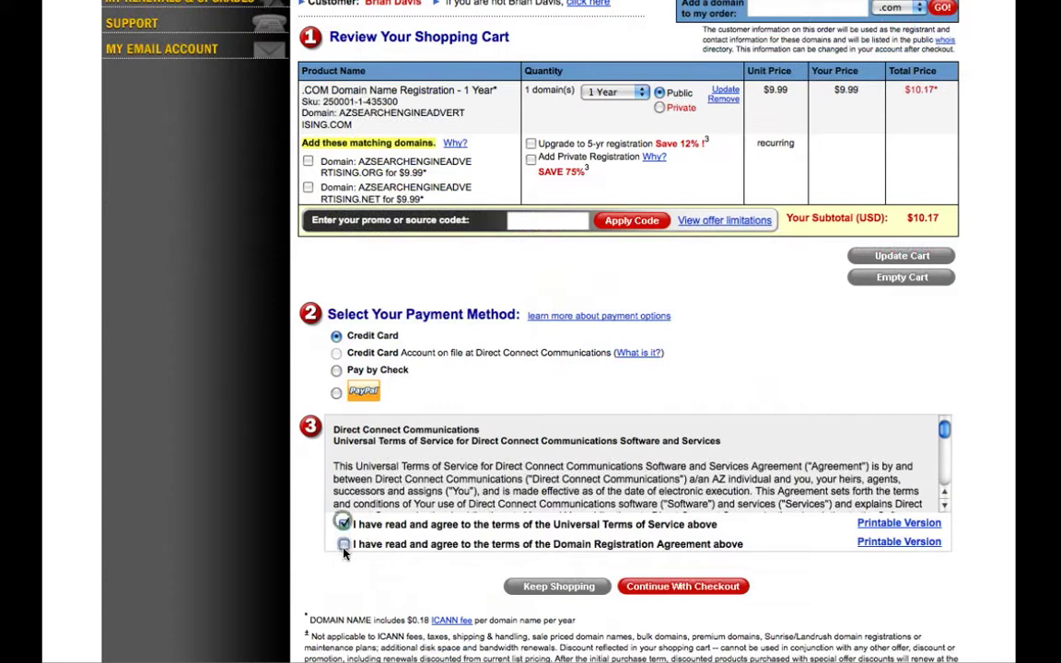
{"action": "left_click", "coordinate": [344, 545]}
{"action": "left_click", "coordinate": [653, 590]}
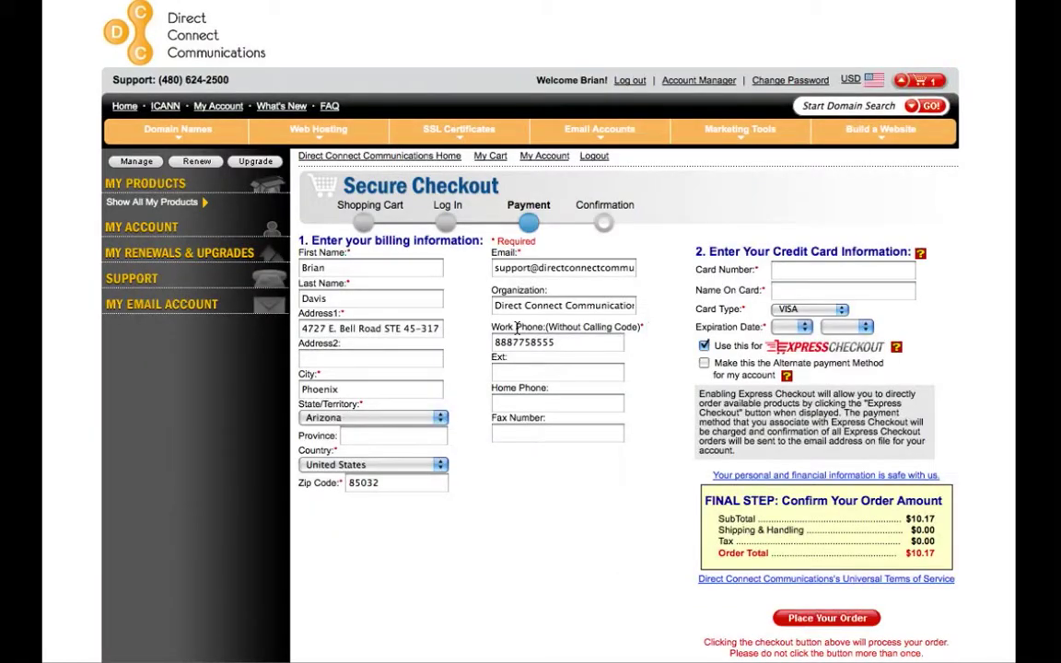
{"action": "left_click", "coordinate": [799, 271]}
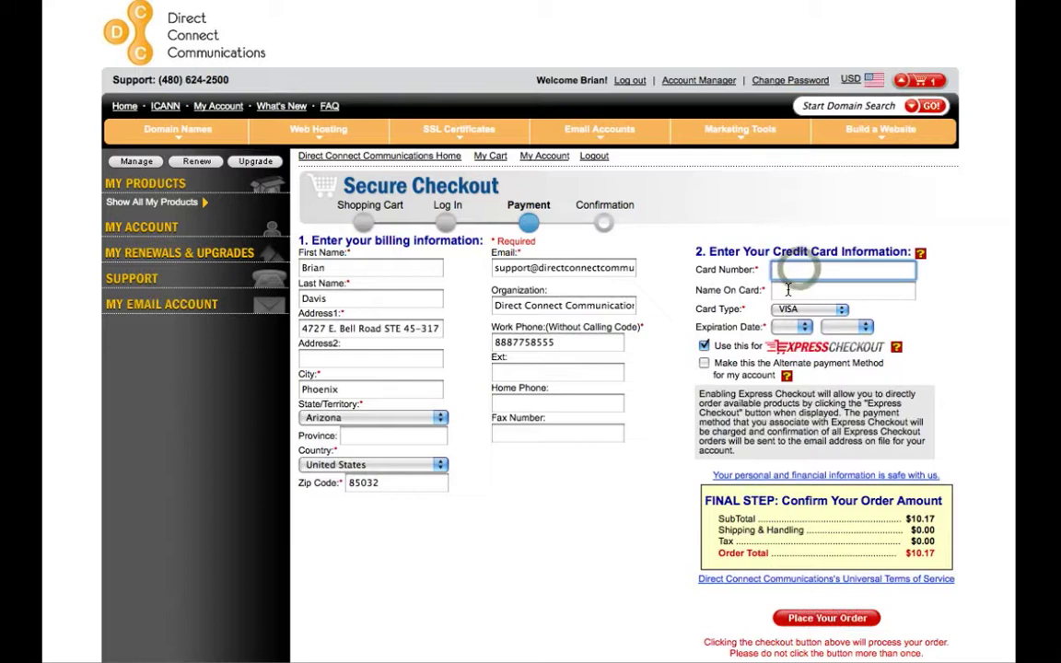
{"action": "left_click", "coordinate": [785, 291]}
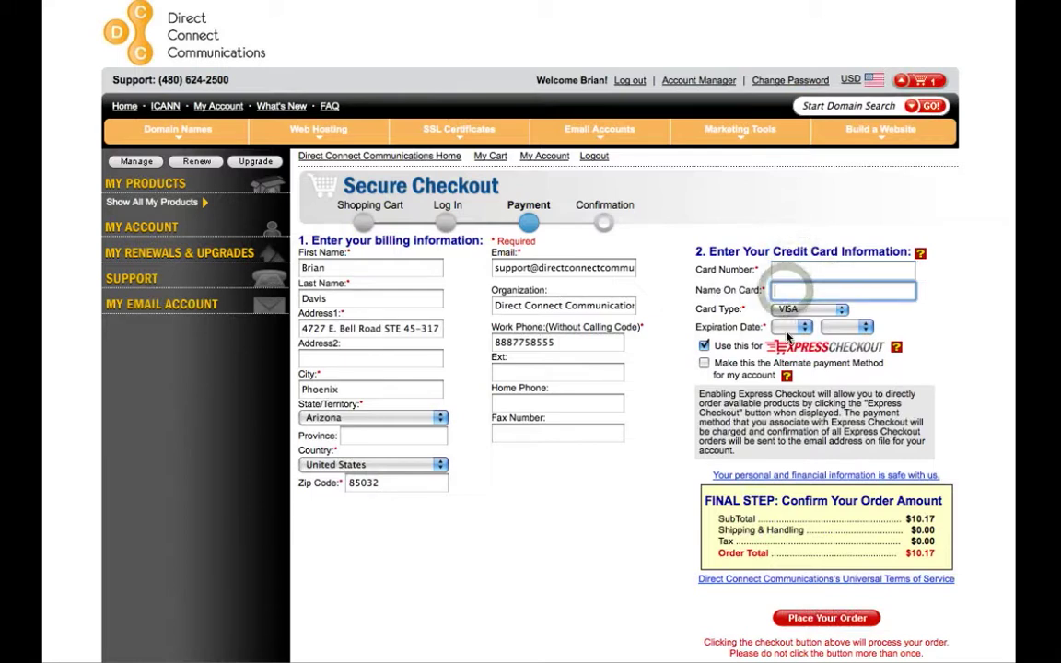